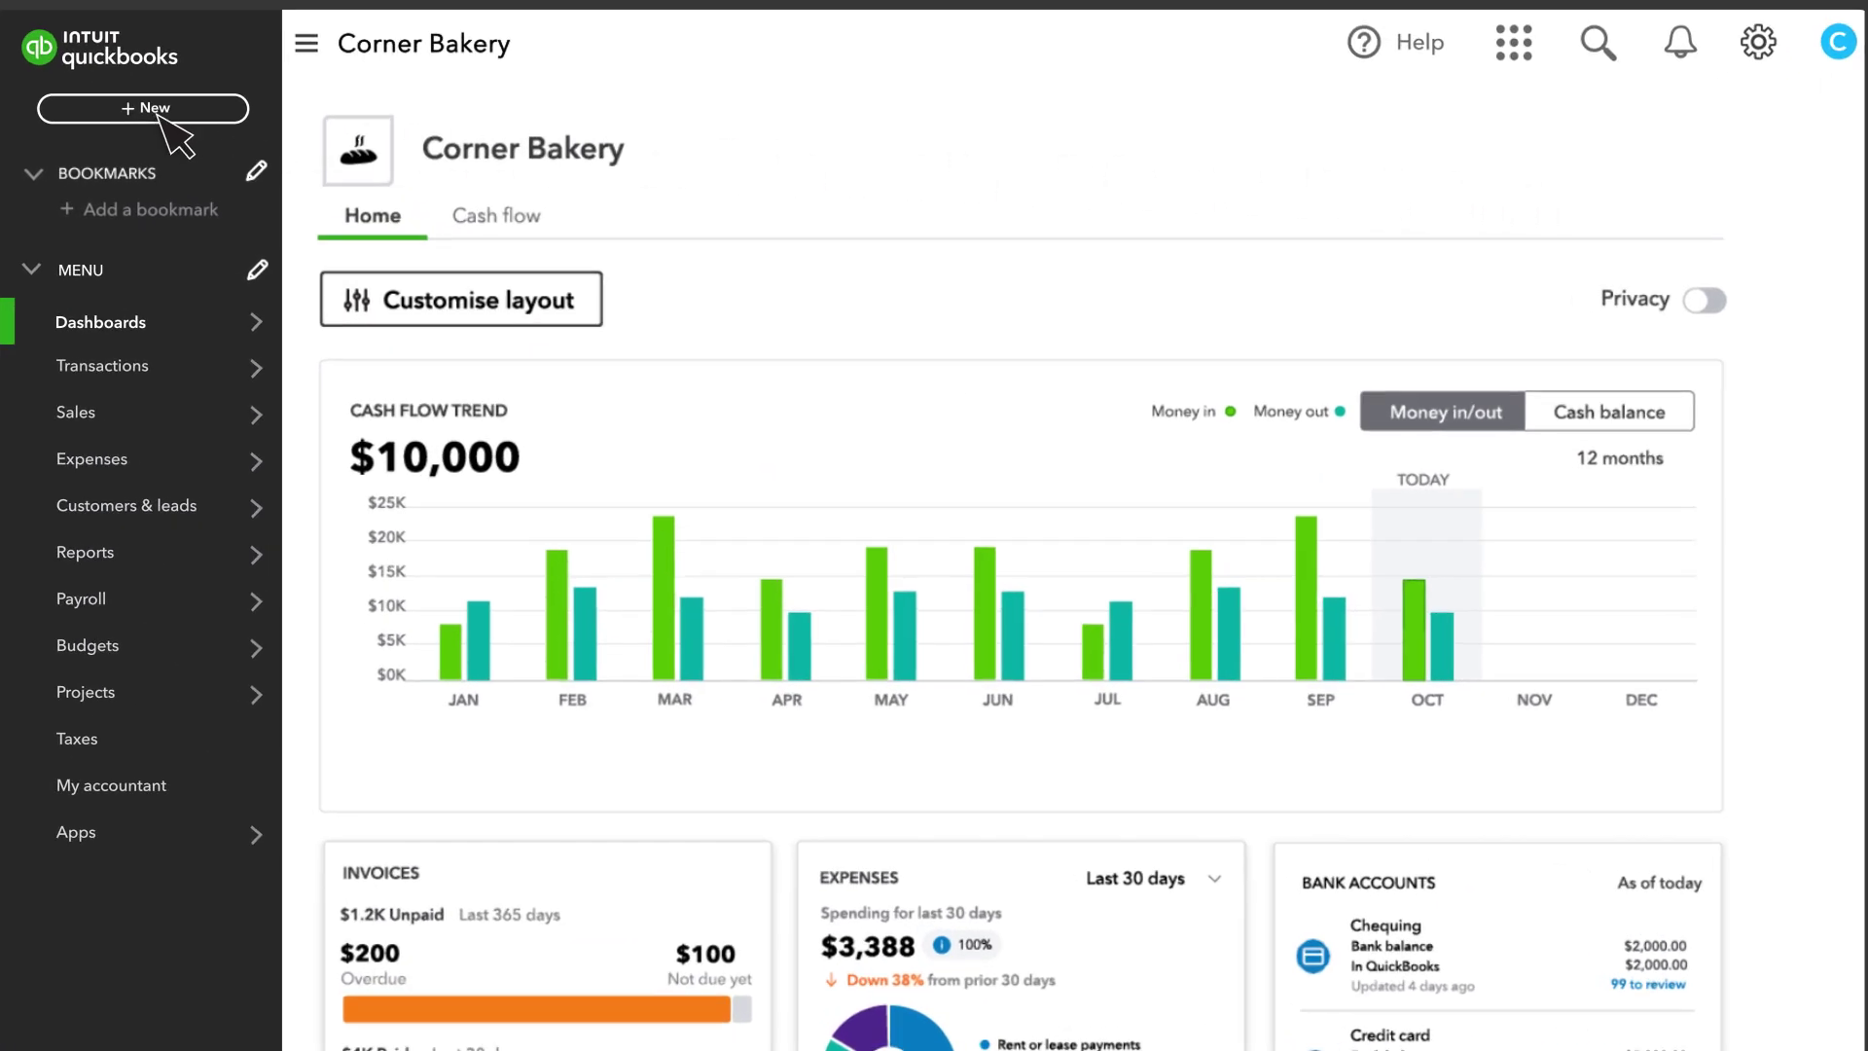
Create a new invoice (1002) from + New, briefly checking the company details
{"action": "left_click", "coordinate": [165, 117]}
{"action": "left_click", "coordinate": [146, 251]}
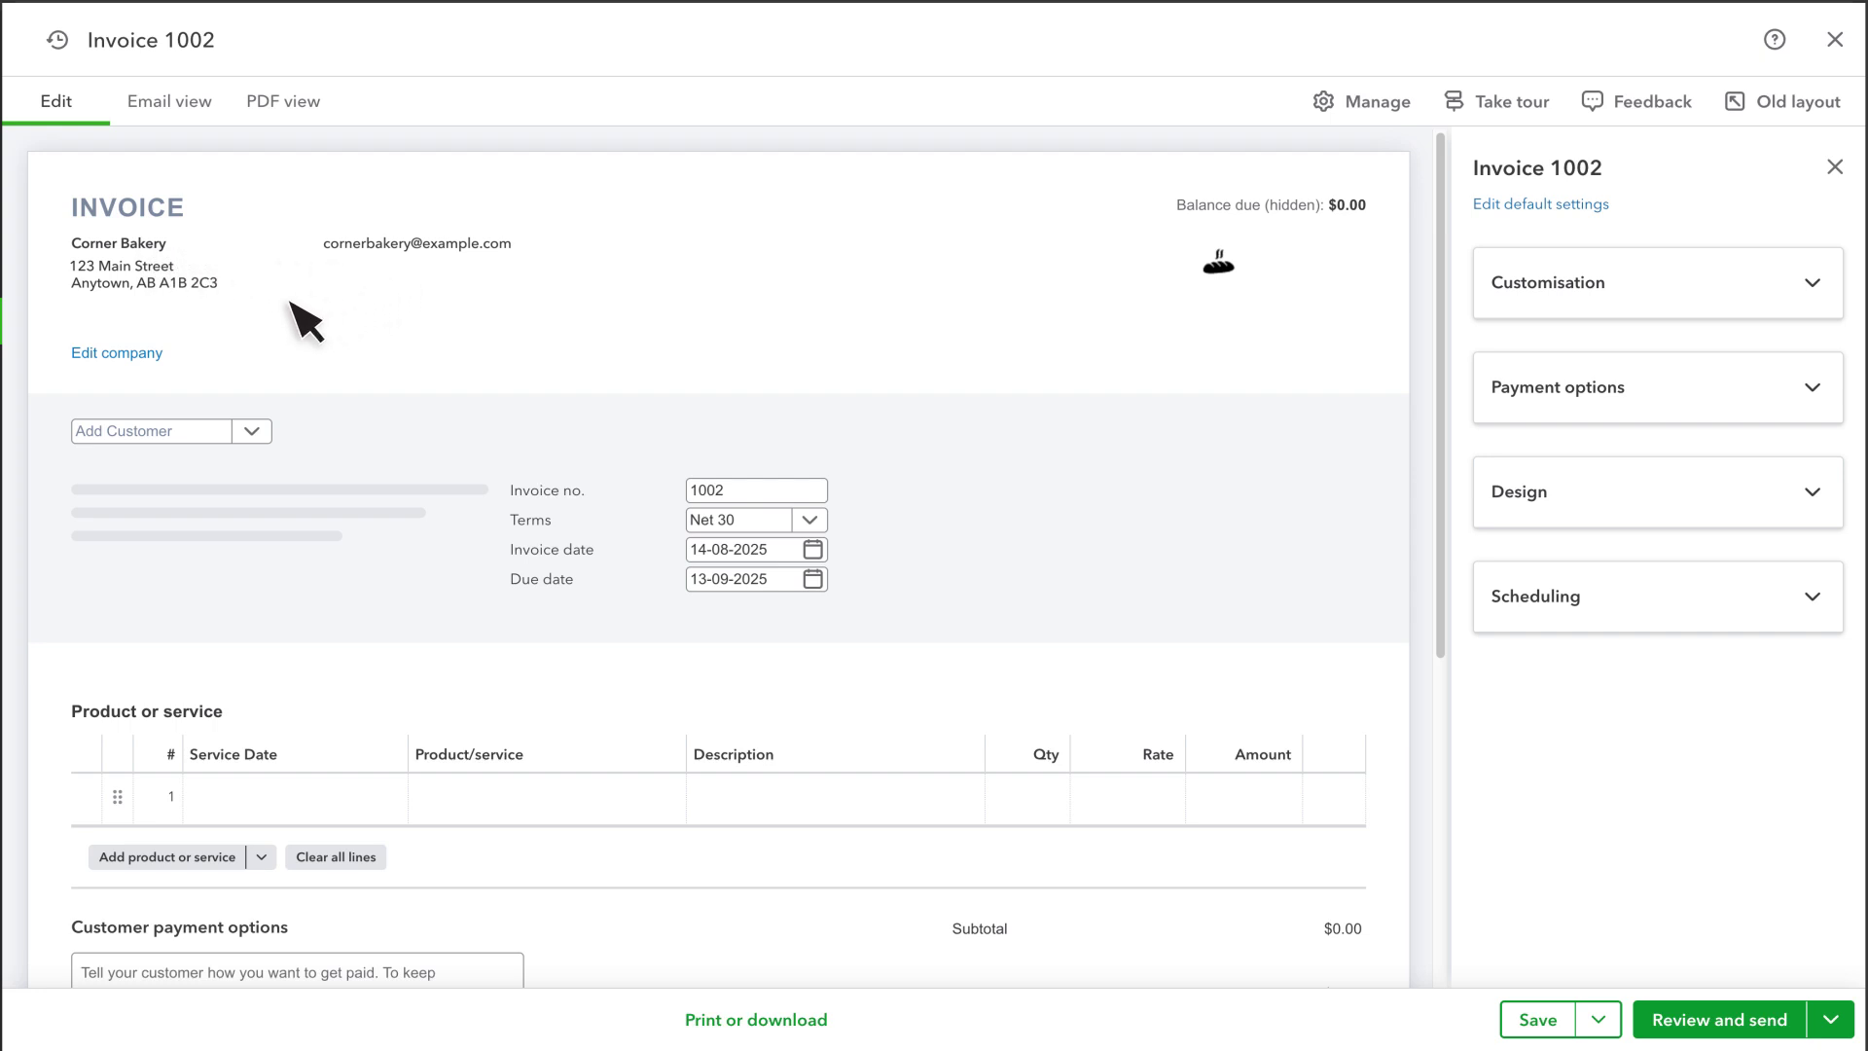
{"action": "left_click", "coordinate": [121, 356]}
{"action": "key", "text": "Escape"}
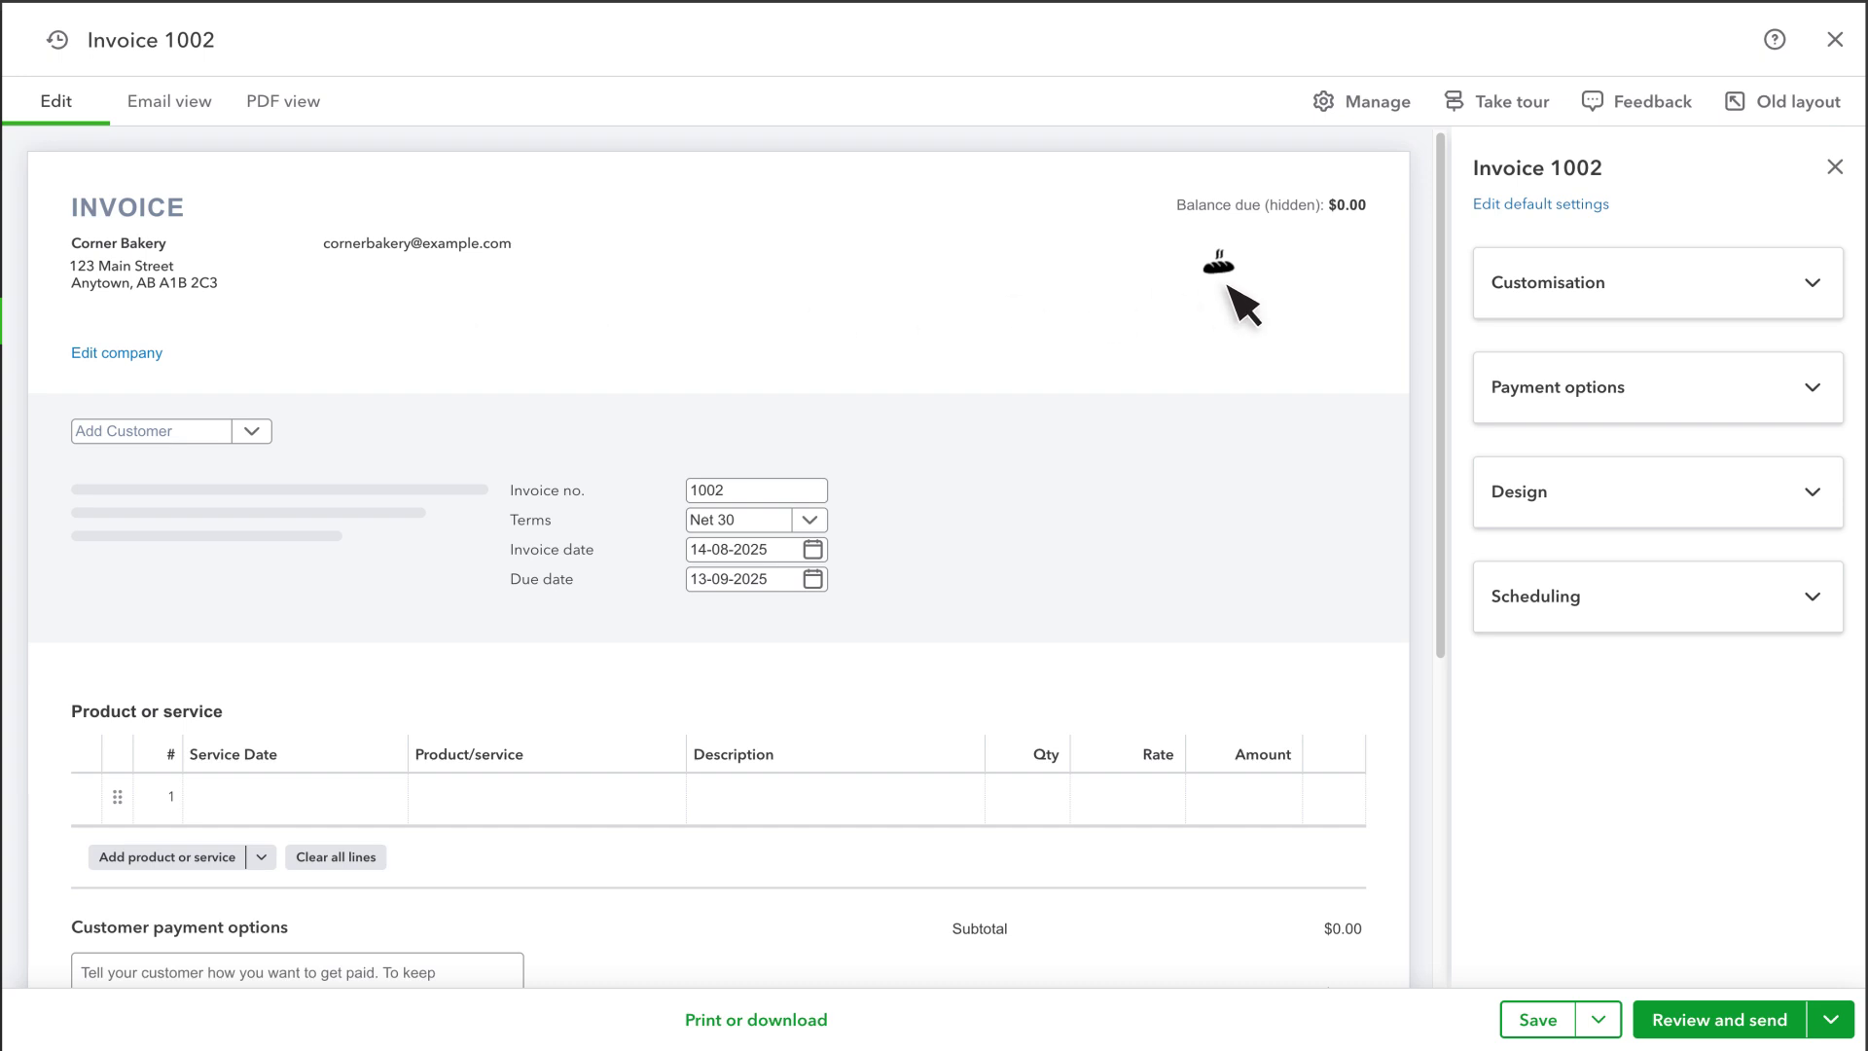
{"action": "left_click", "coordinate": [146, 433]}
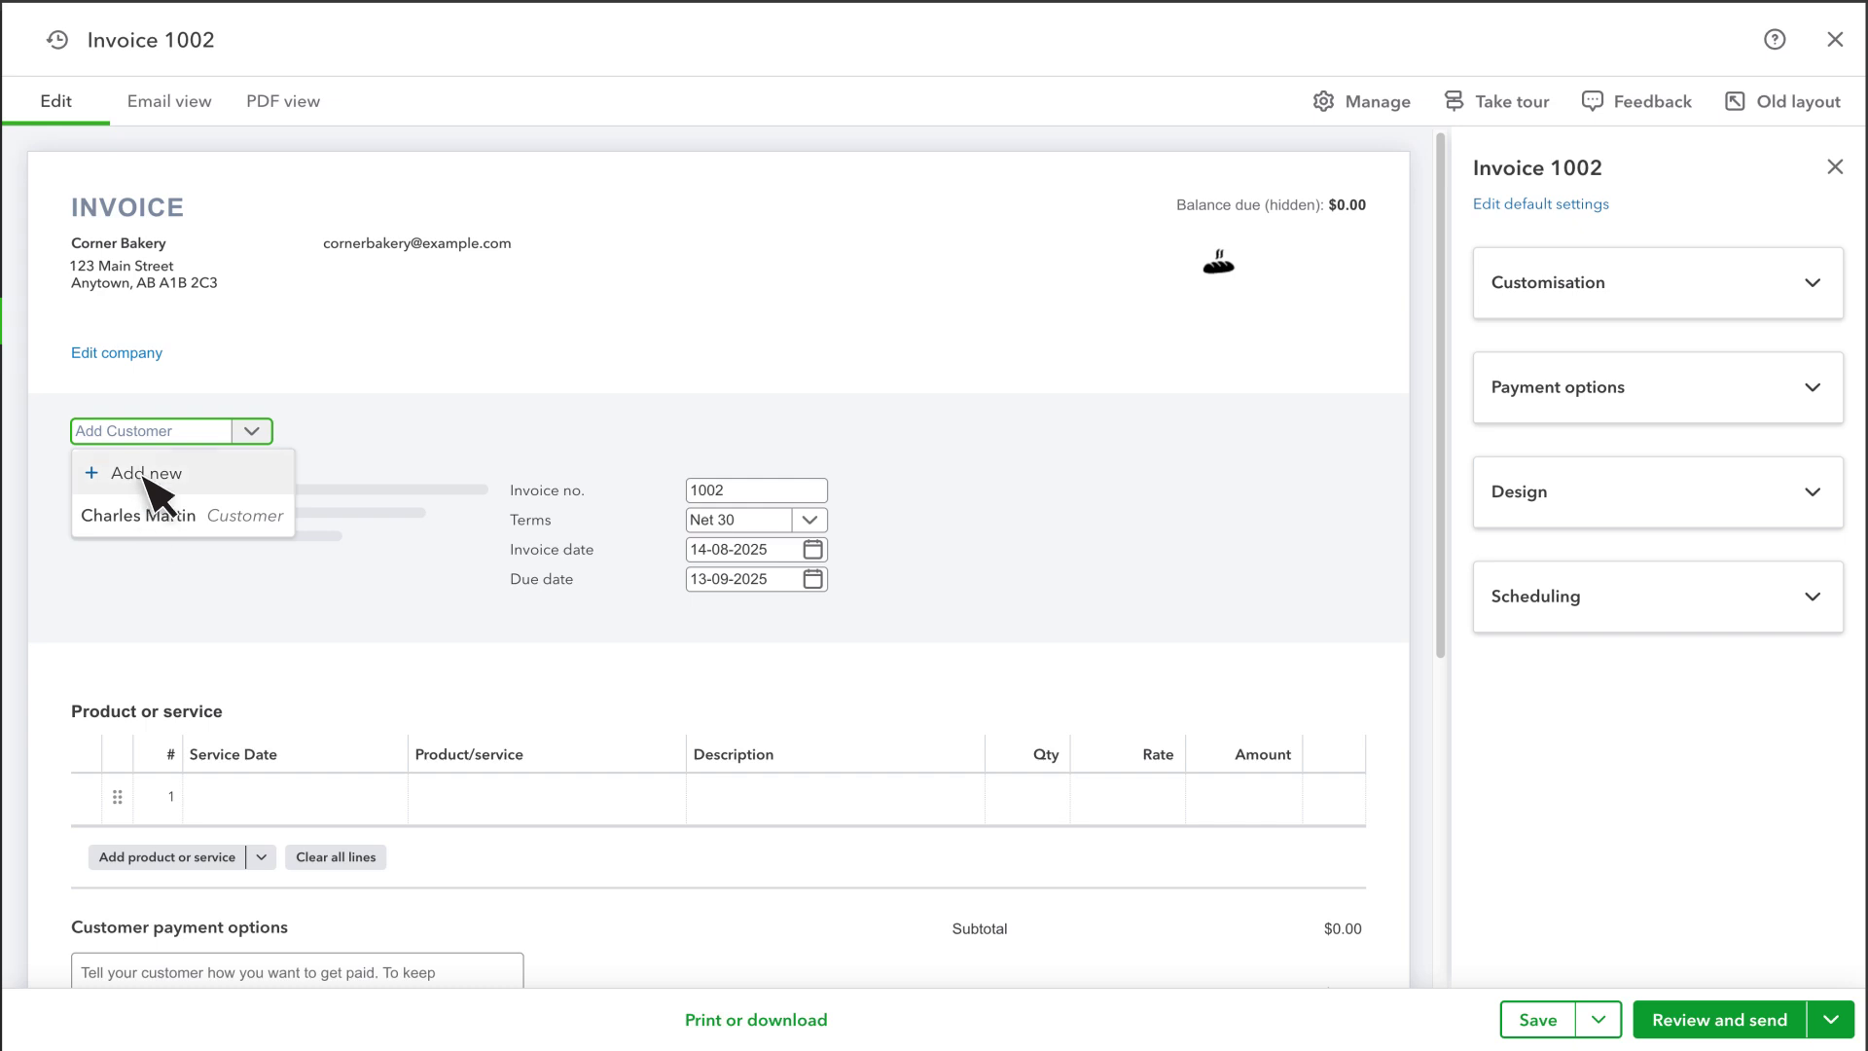
{"action": "left_click", "coordinate": [145, 516]}
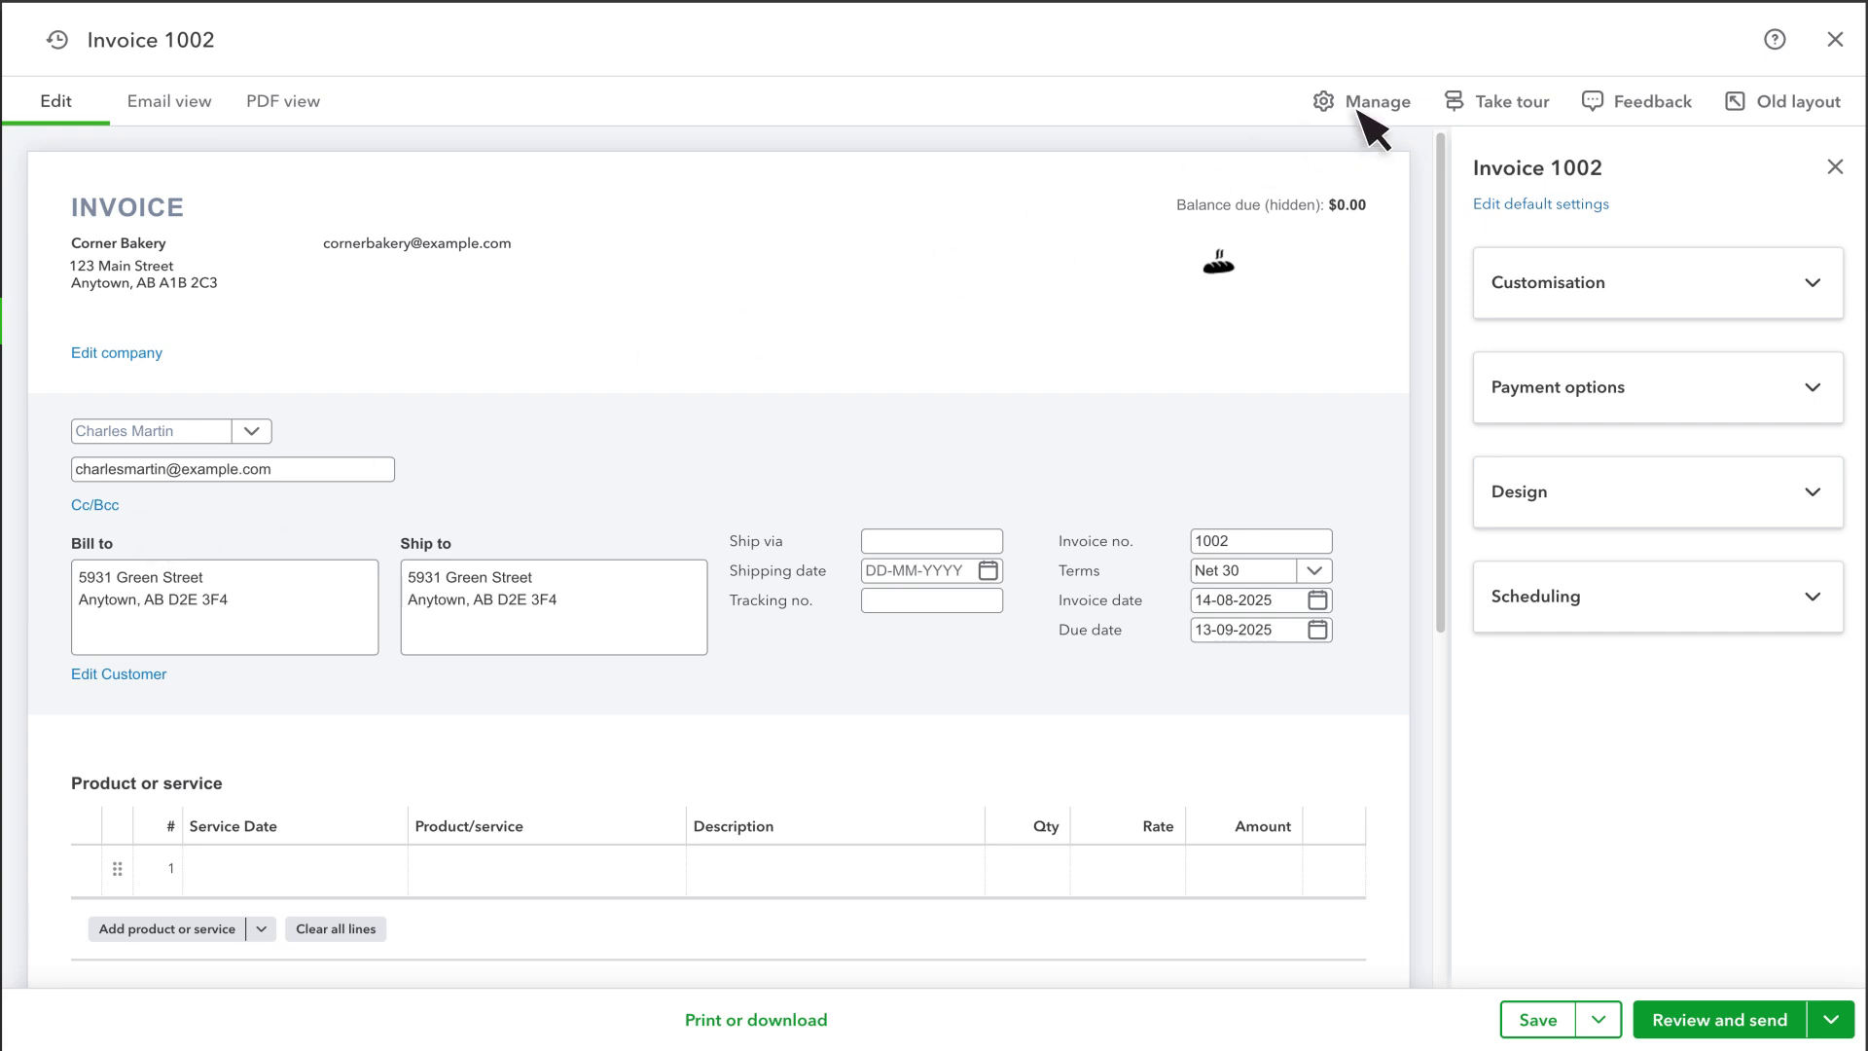
{"action": "left_click", "coordinate": [1532, 284]}
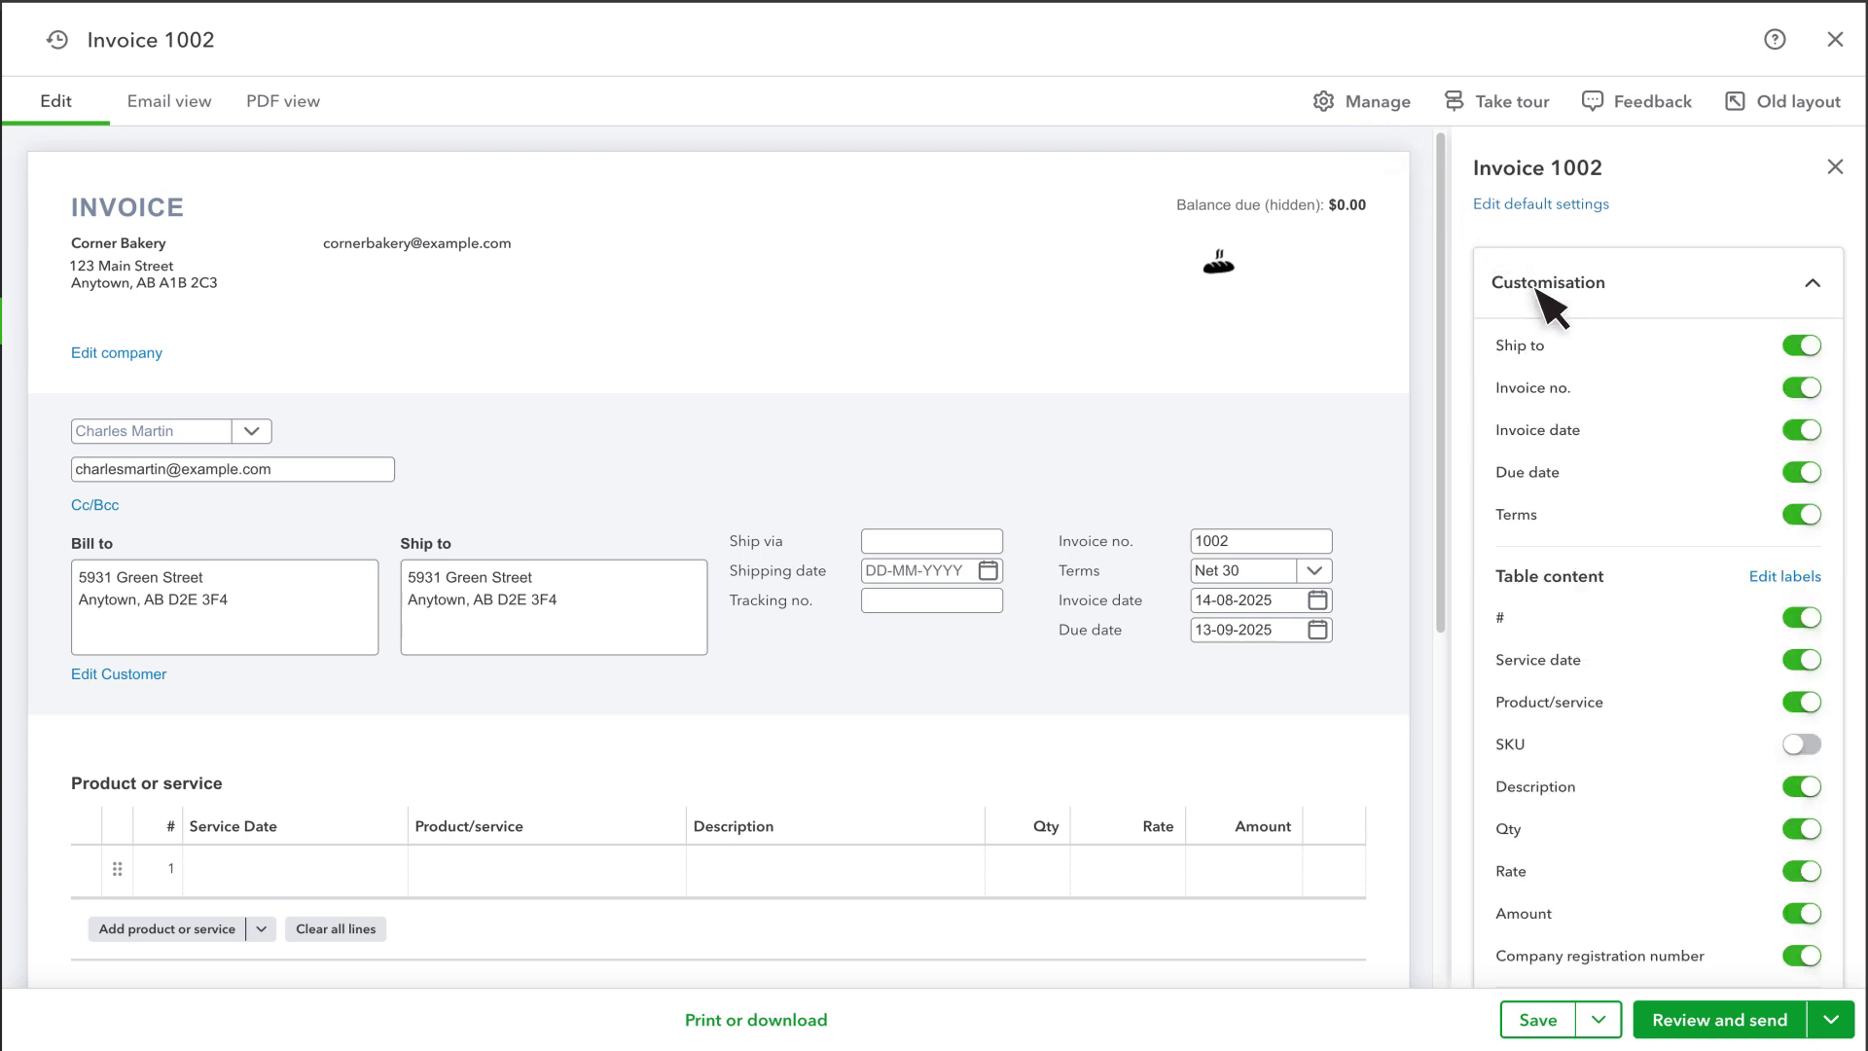
{"action": "left_click", "coordinate": [1802, 346]}
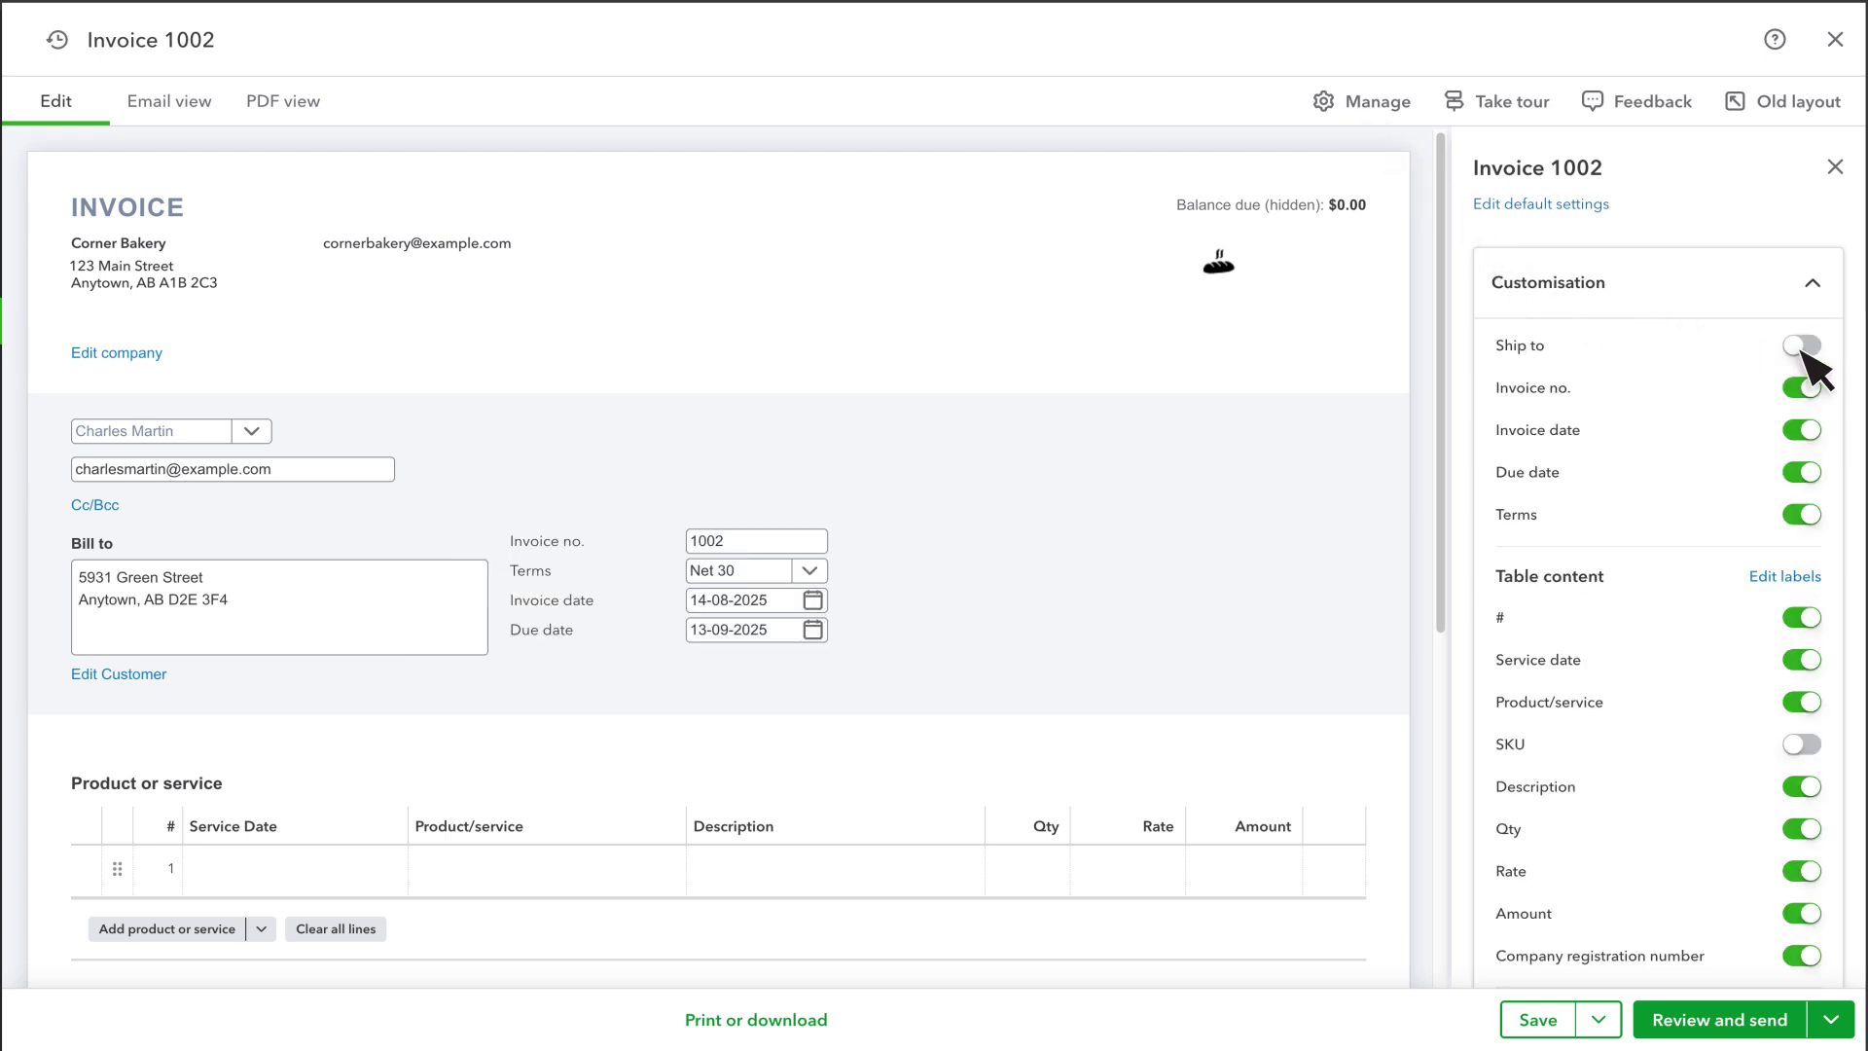
{"action": "left_click", "coordinate": [1802, 346]}
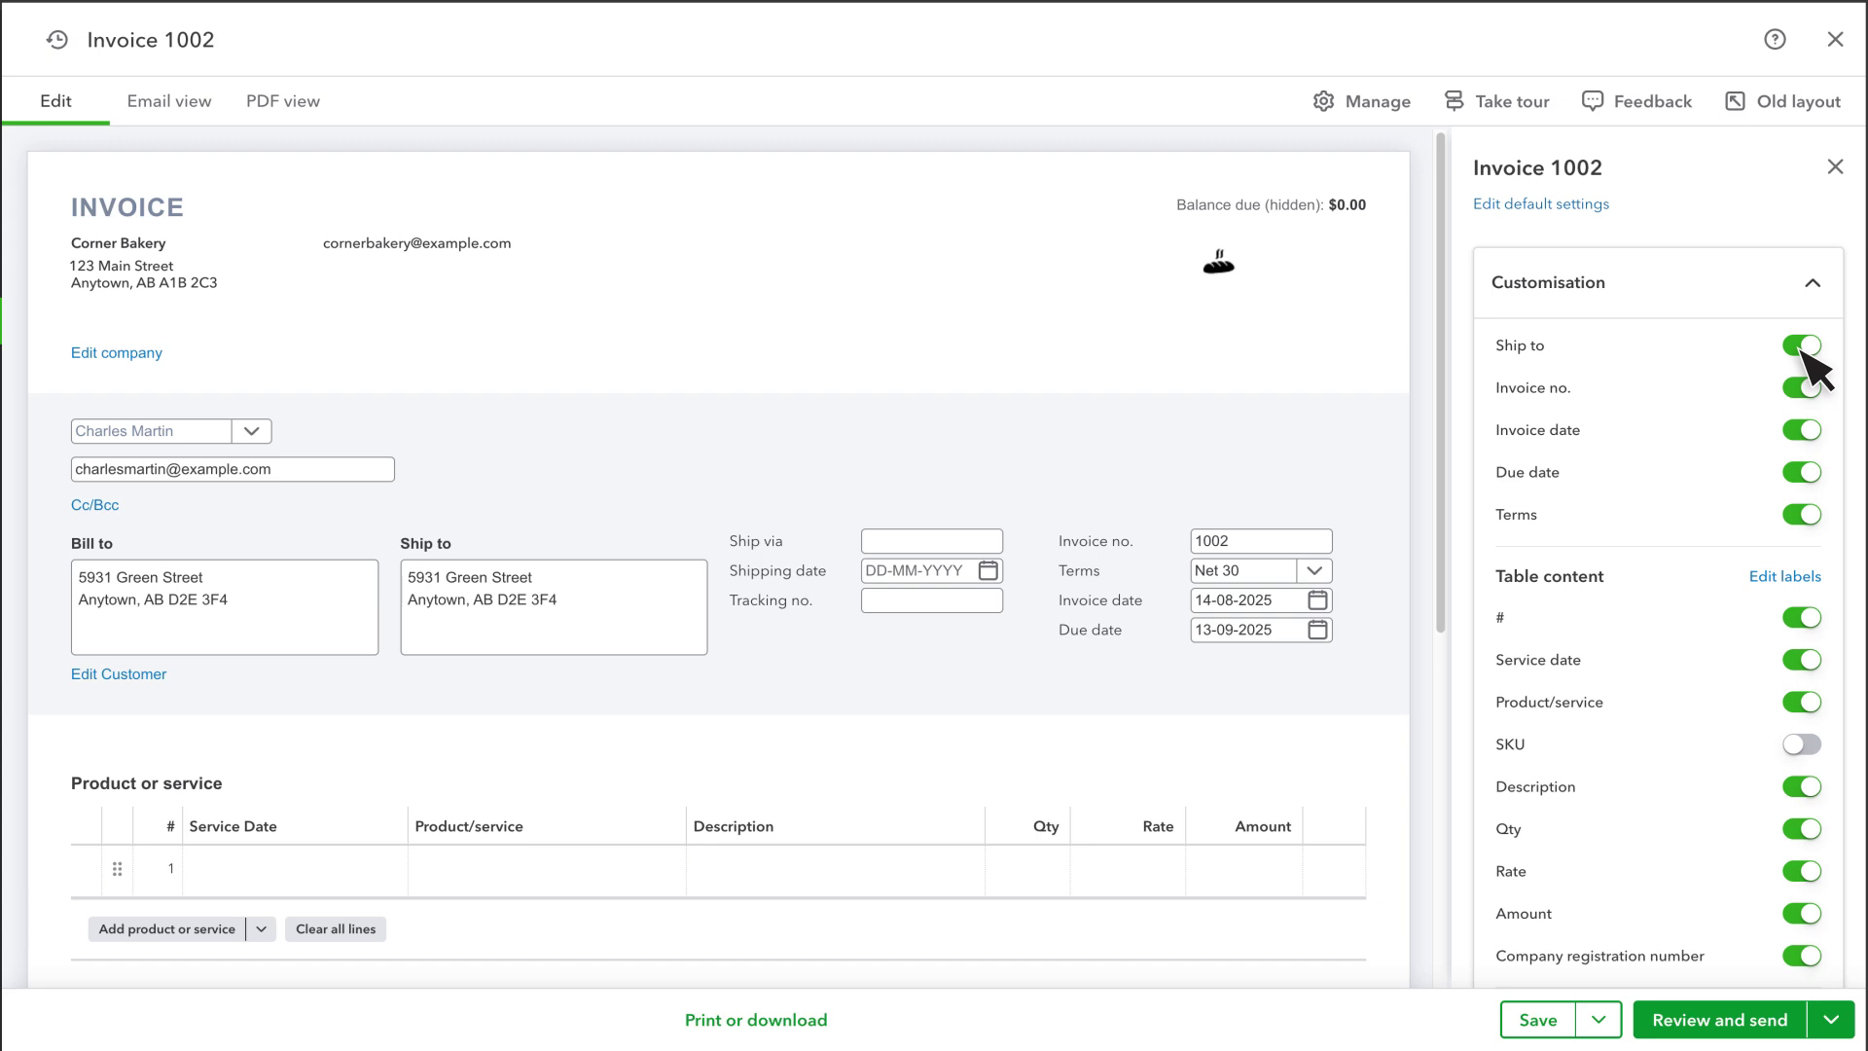
{"action": "left_click", "coordinate": [1532, 293]}
{"action": "scroll", "coordinate": [592, 437], "scroll_direction": "down", "scroll_amount": 3}
Put Catering on line 1 at quantity 1, rate 50, for a $50.00 total
{"action": "left_click", "coordinate": [465, 442]}
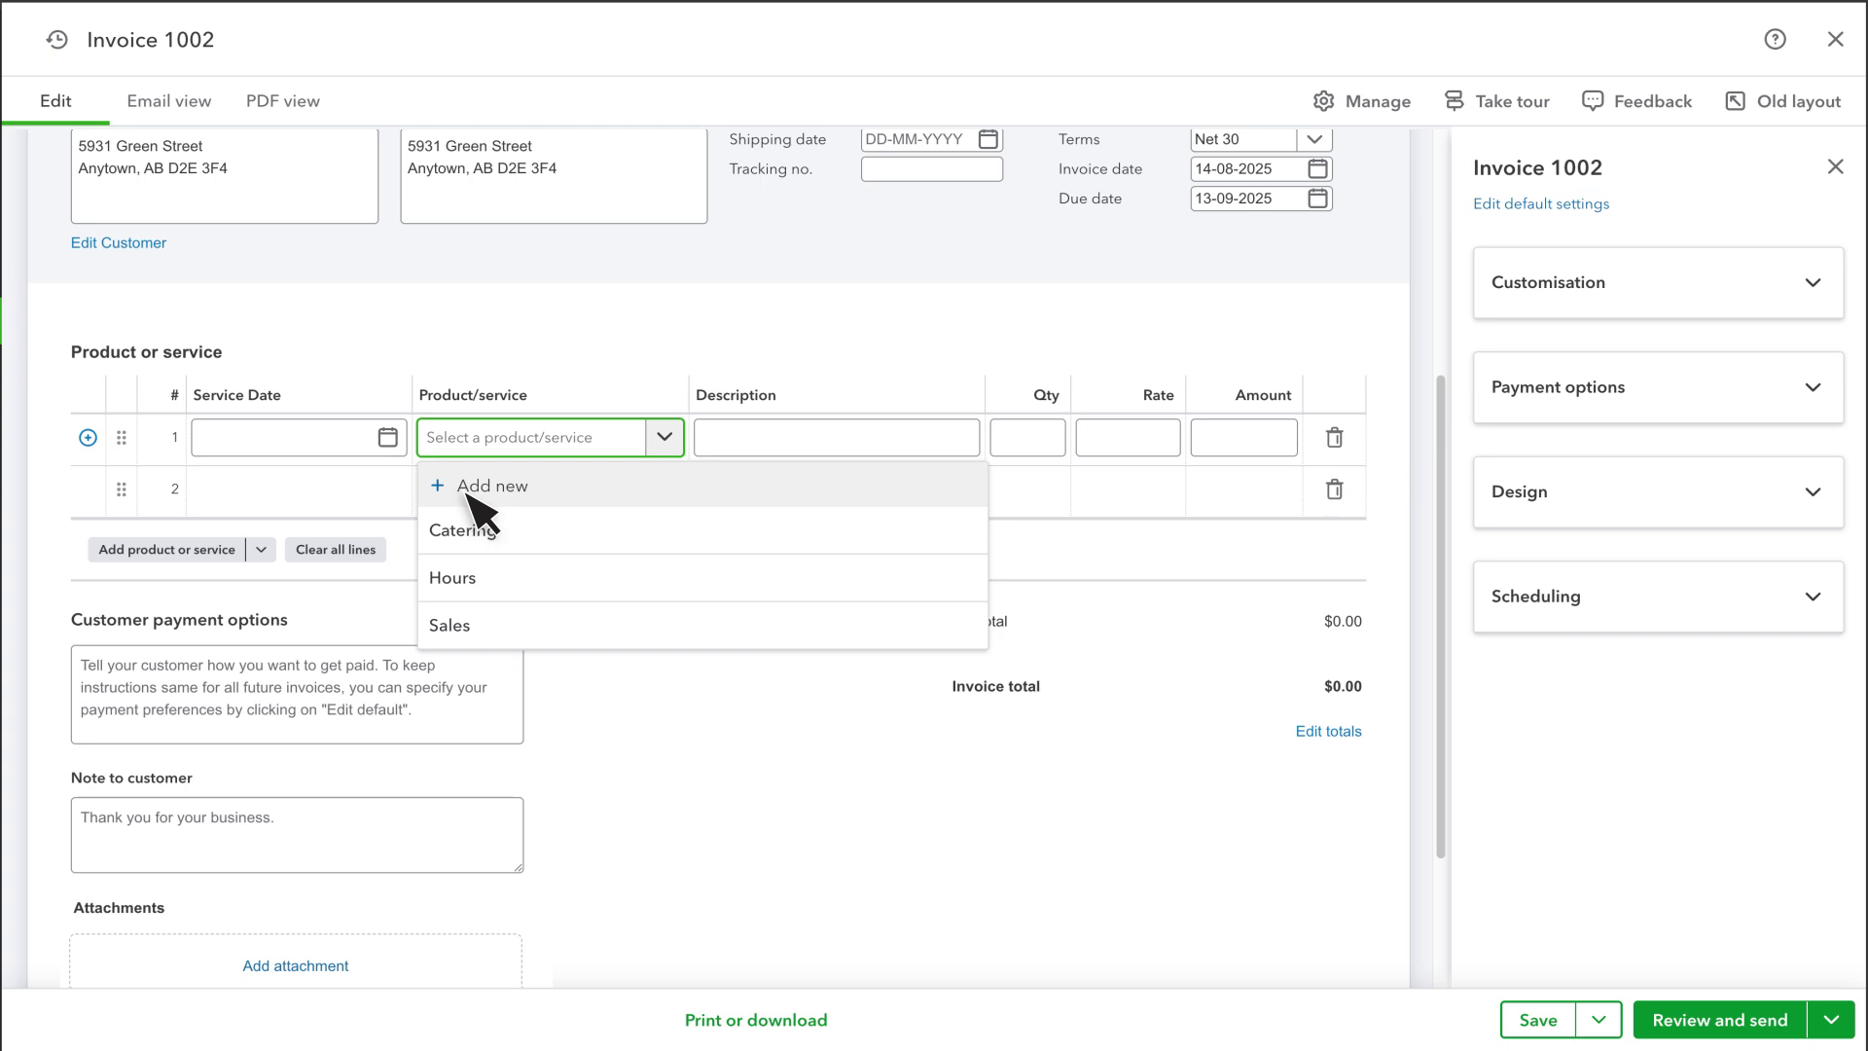
{"action": "left_click", "coordinate": [461, 533]}
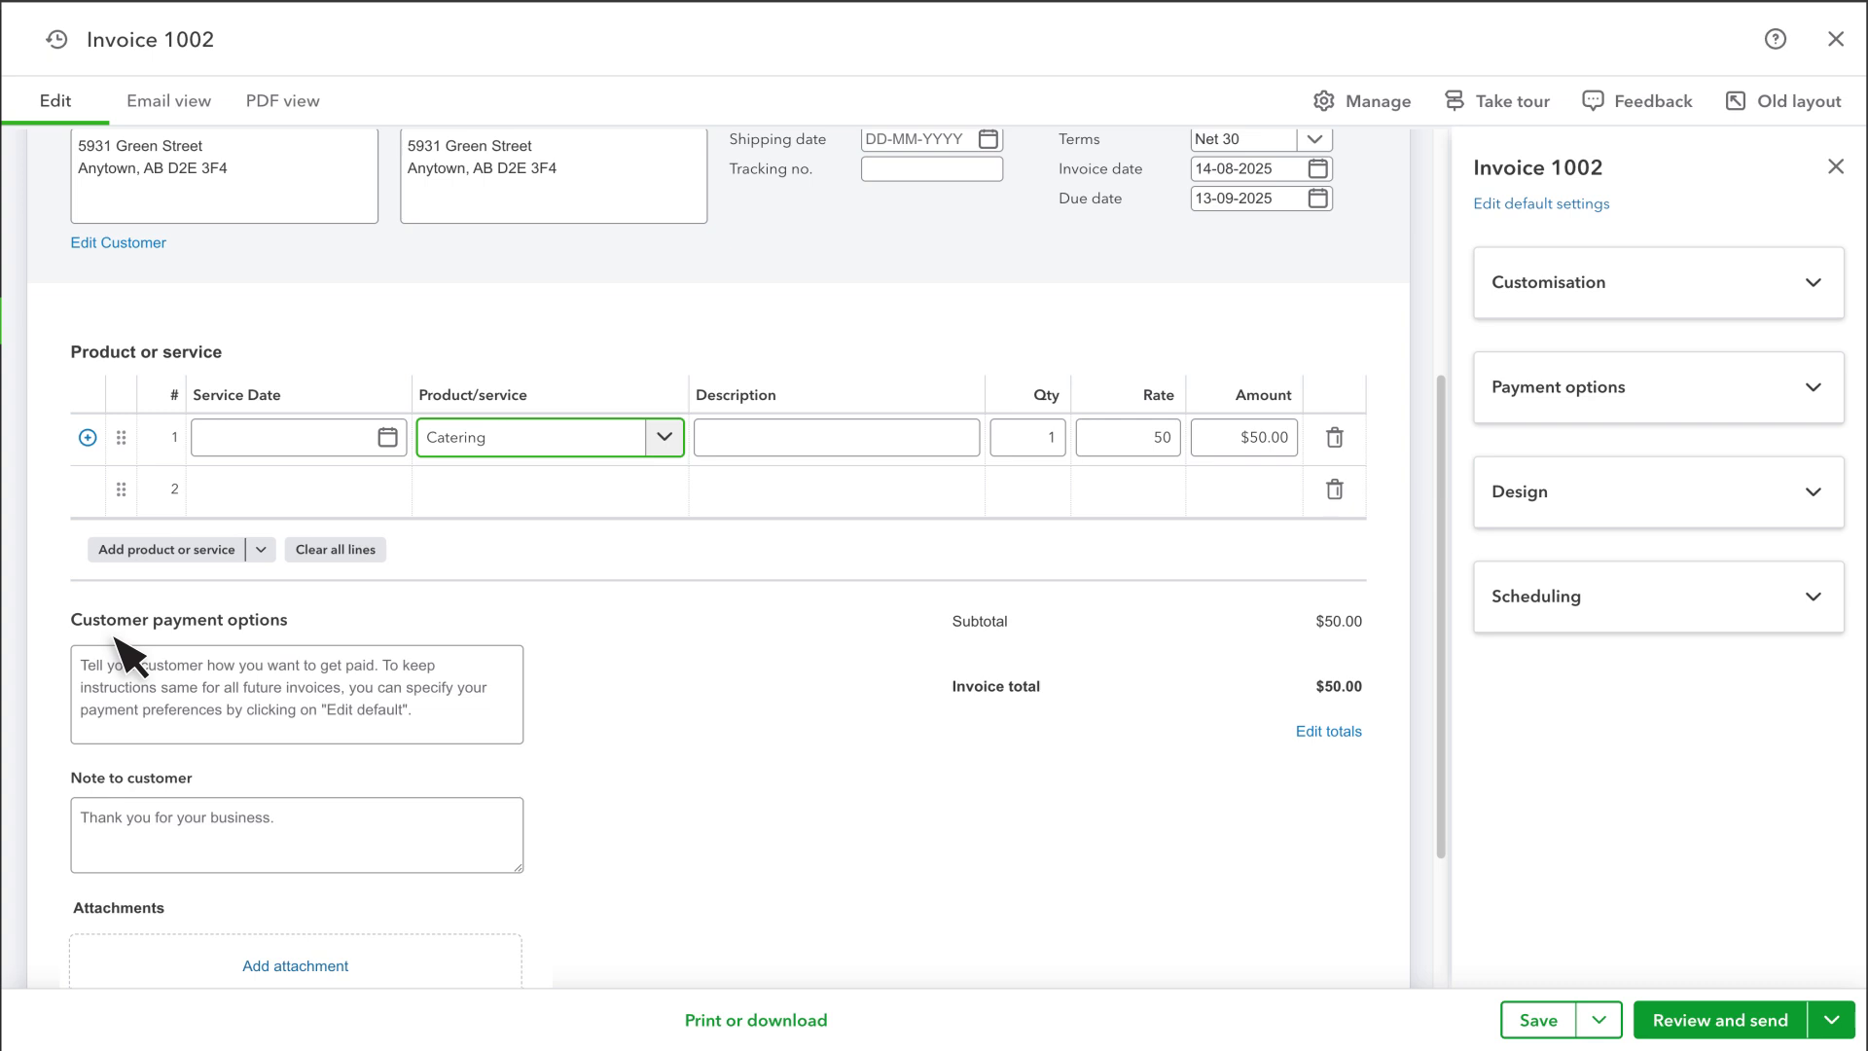
Add a $0.00 shipping row and a 5% discount (-$2.50), bringing the total to $47.50
{"action": "left_click", "coordinate": [1558, 410]}
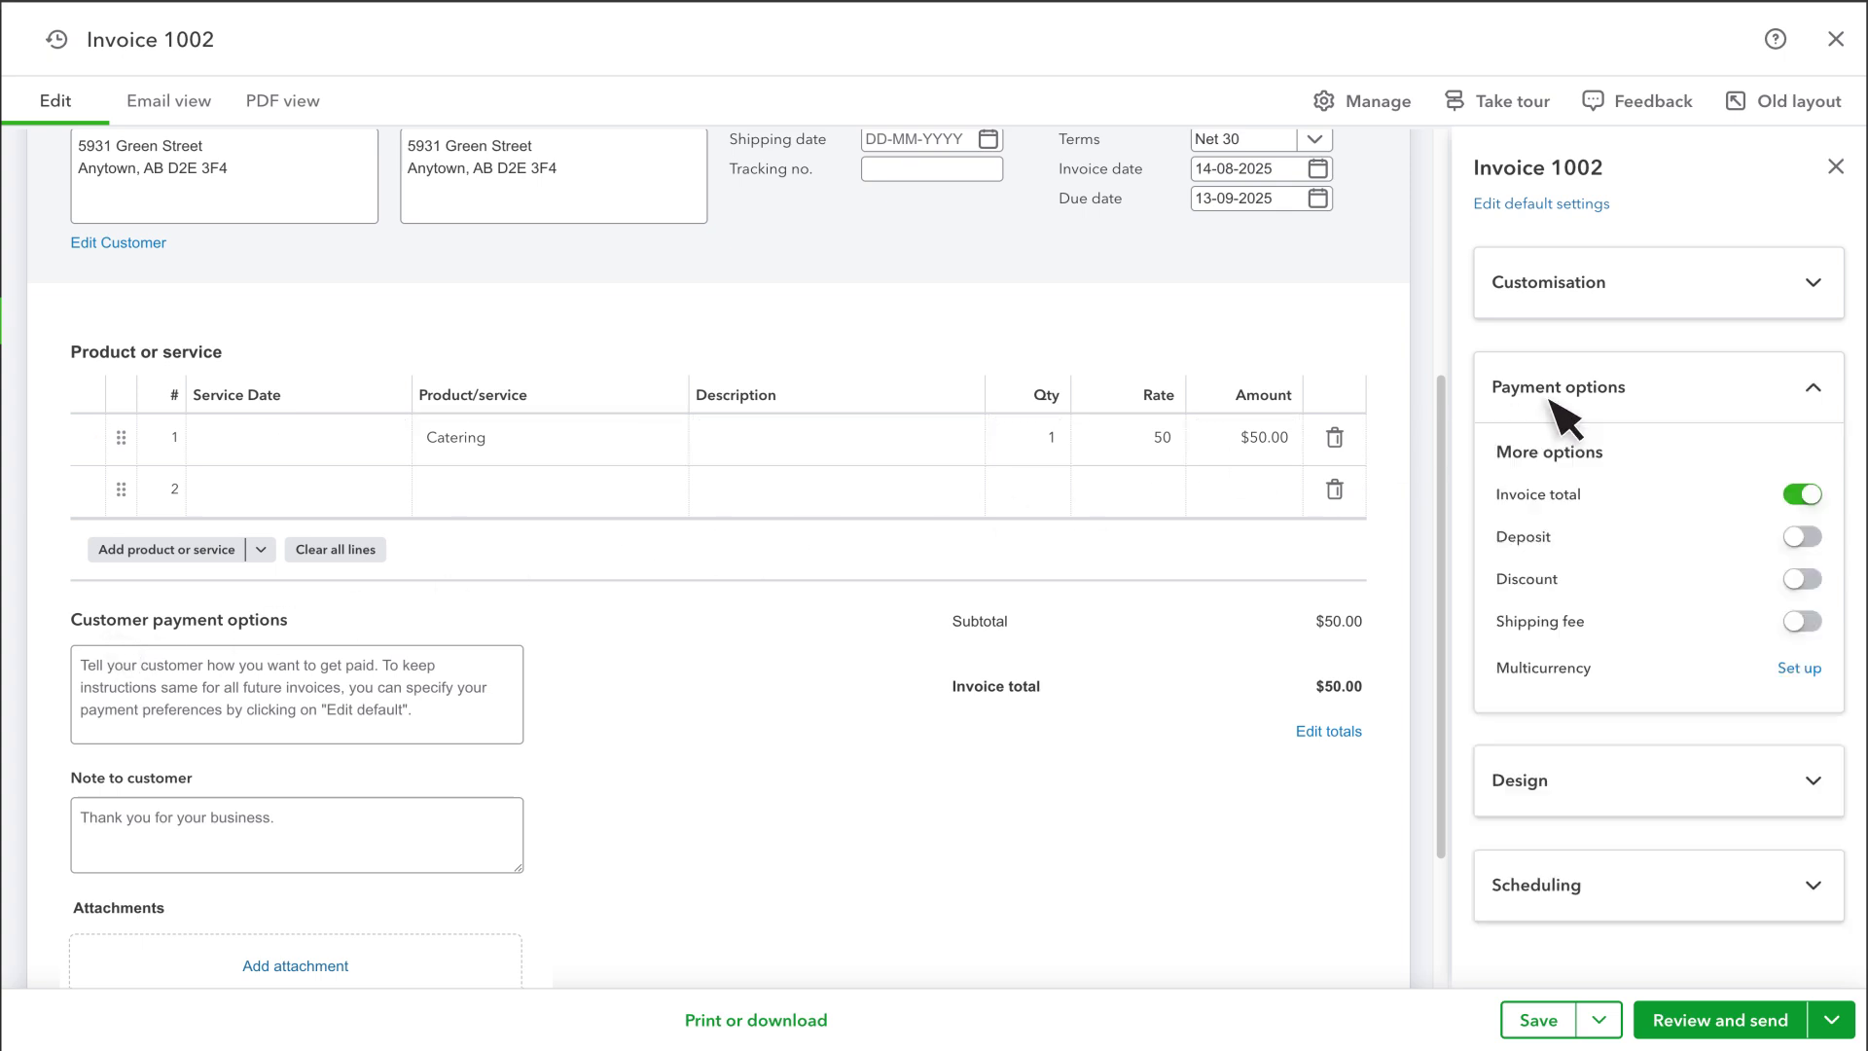
{"action": "left_click", "coordinate": [1802, 622]}
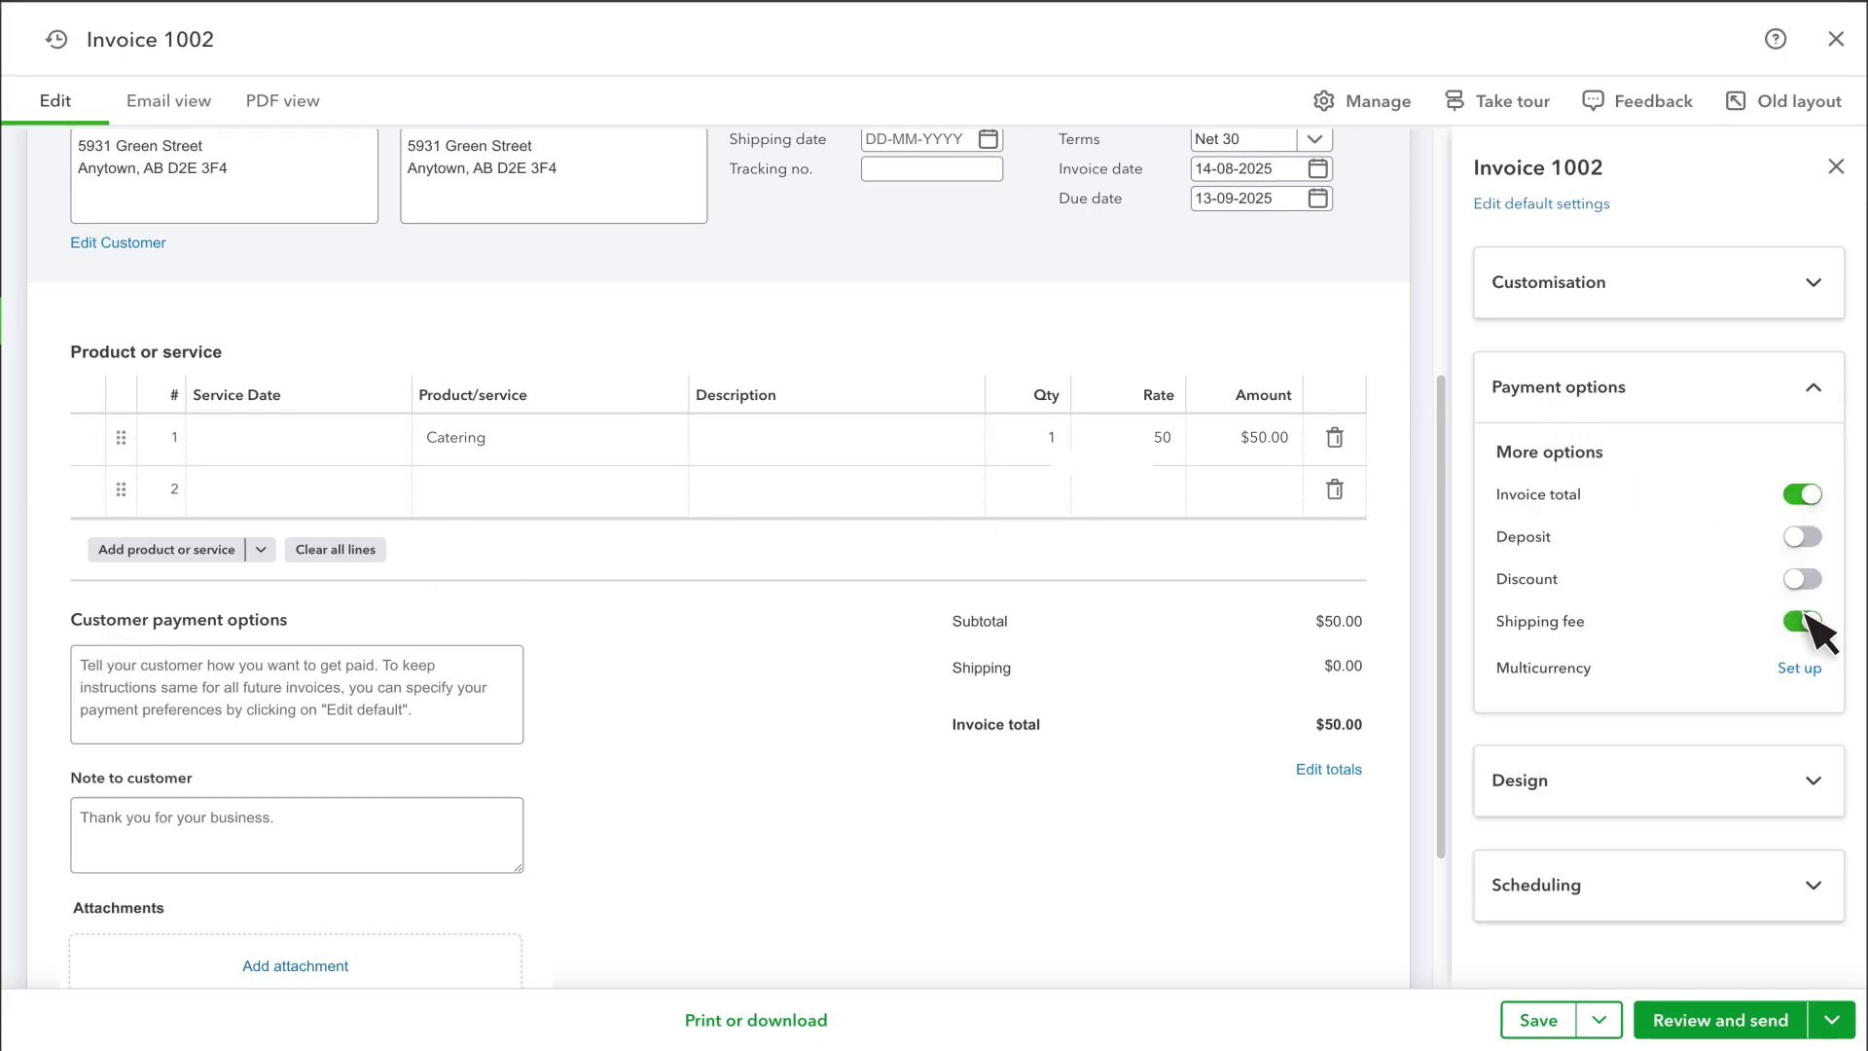
{"action": "left_click", "coordinate": [1805, 581]}
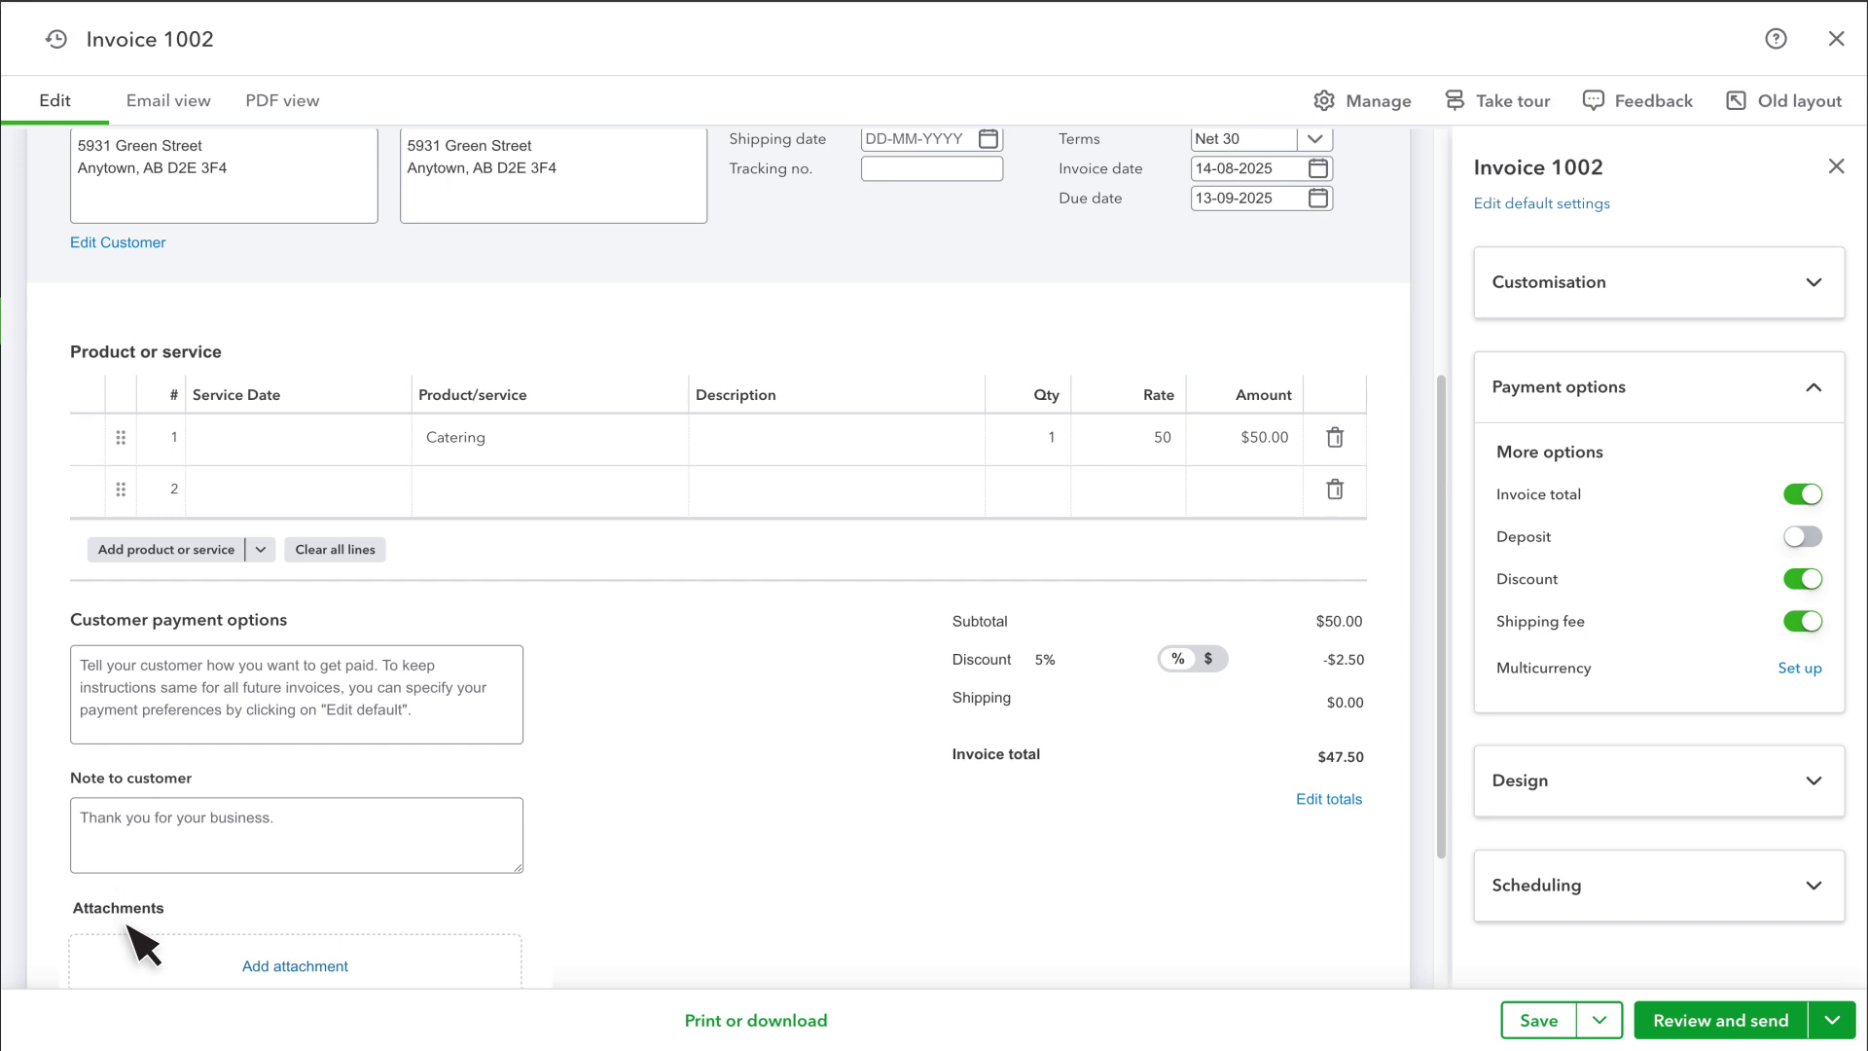
{"action": "left_click", "coordinate": [1646, 396]}
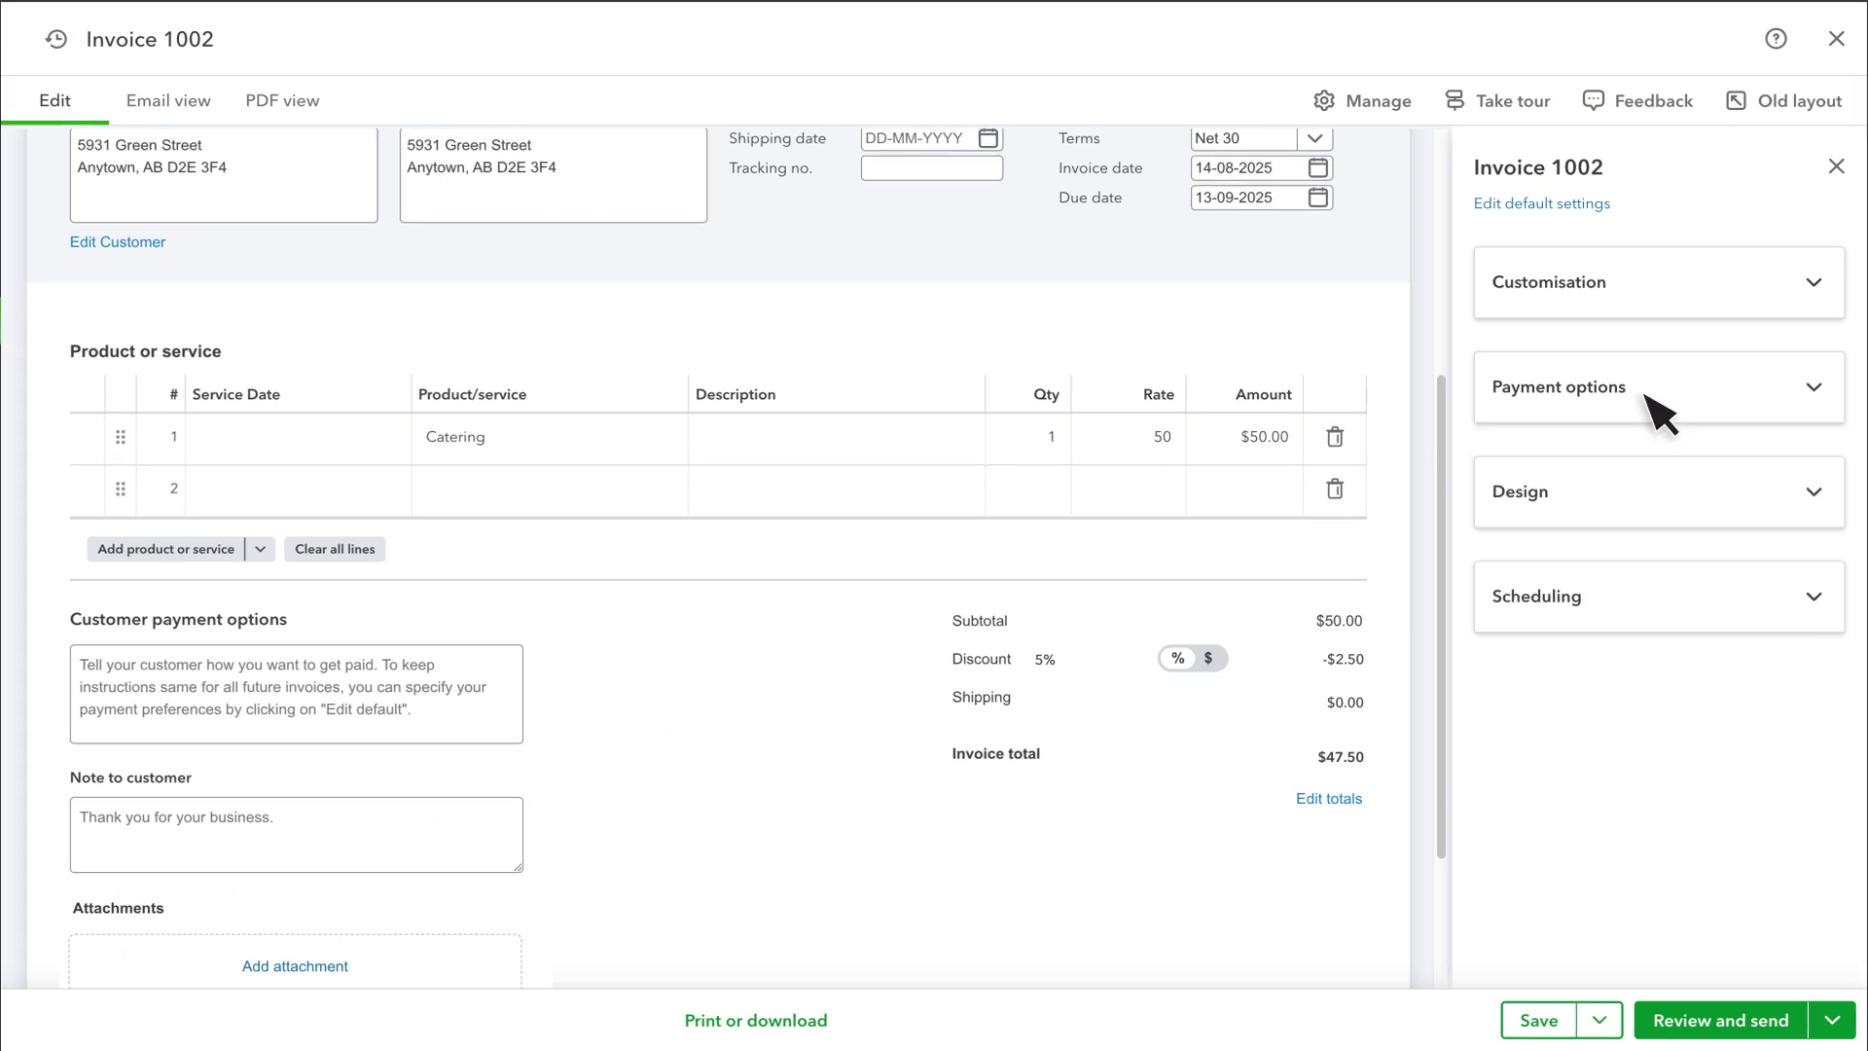
Set the invoice design colour to orange (#ff8c00)
{"action": "left_click", "coordinate": [1556, 511]}
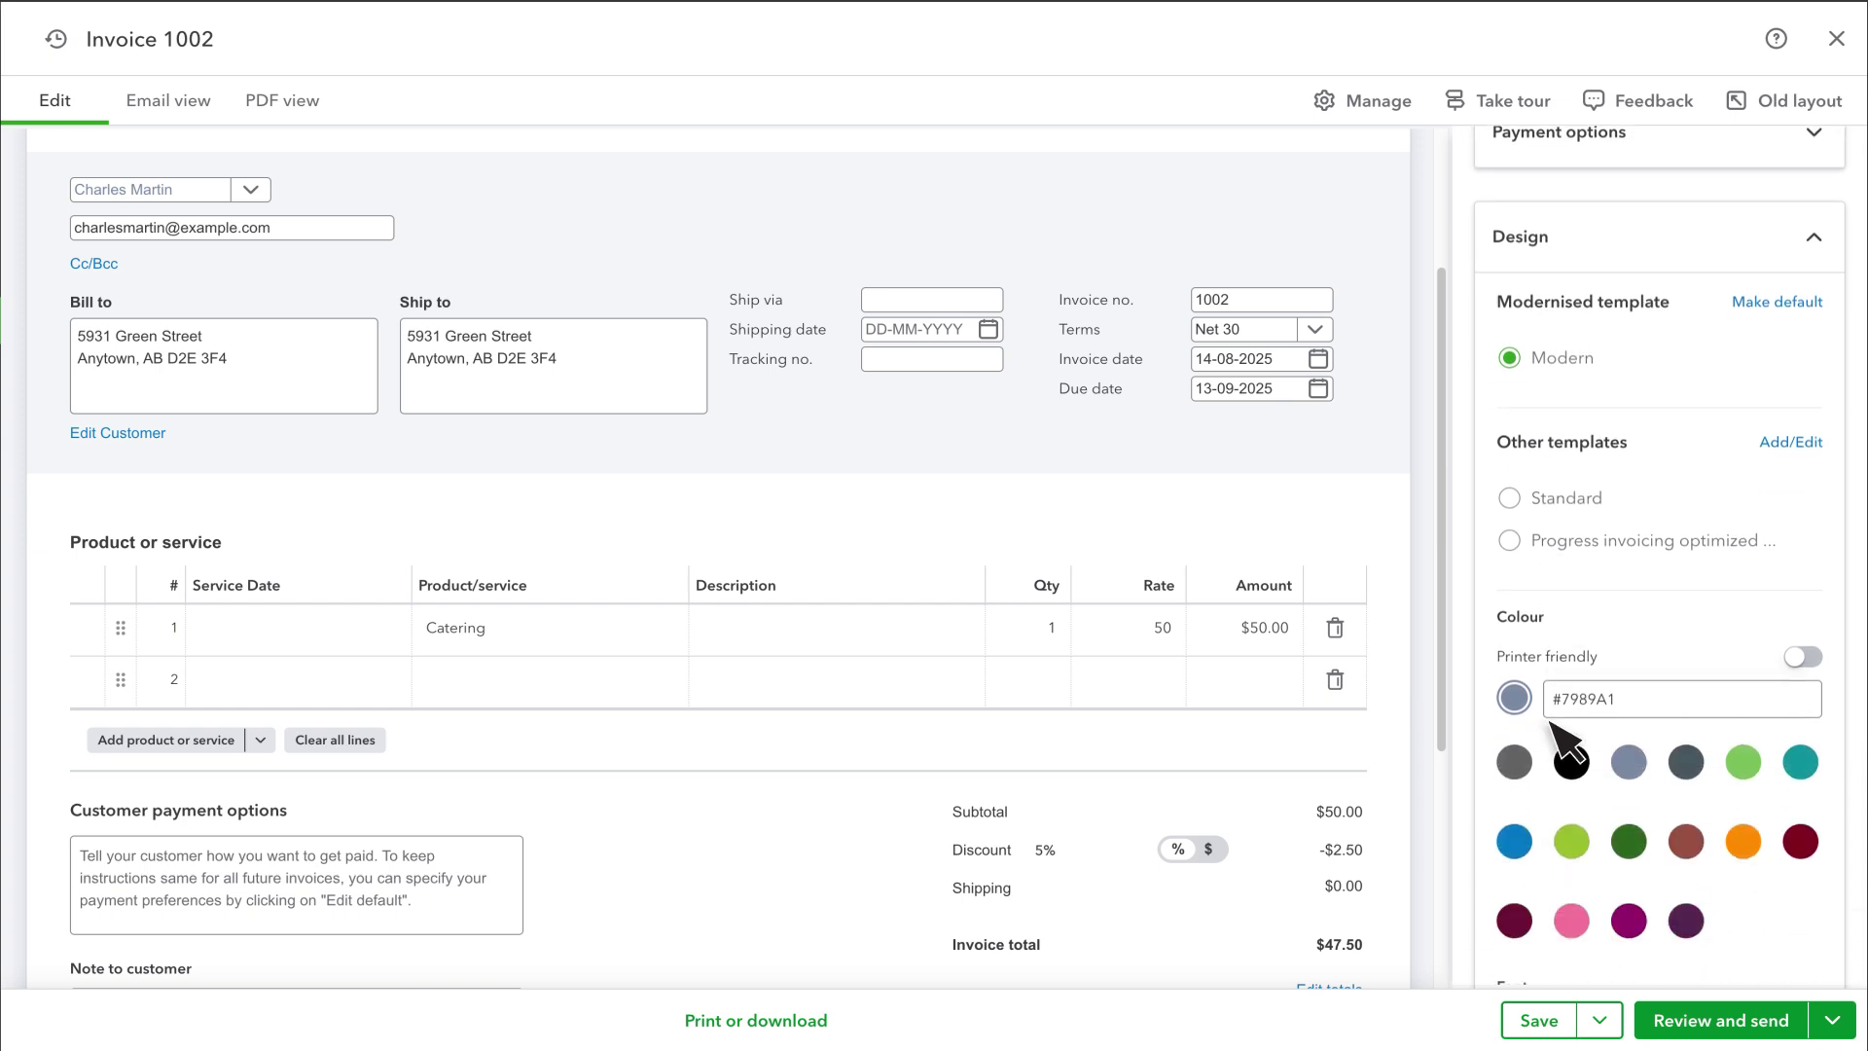
{"action": "scroll", "coordinate": [1562, 744], "scroll_direction": "down", "scroll_amount": 1}
{"action": "left_click", "coordinate": [1743, 768]}
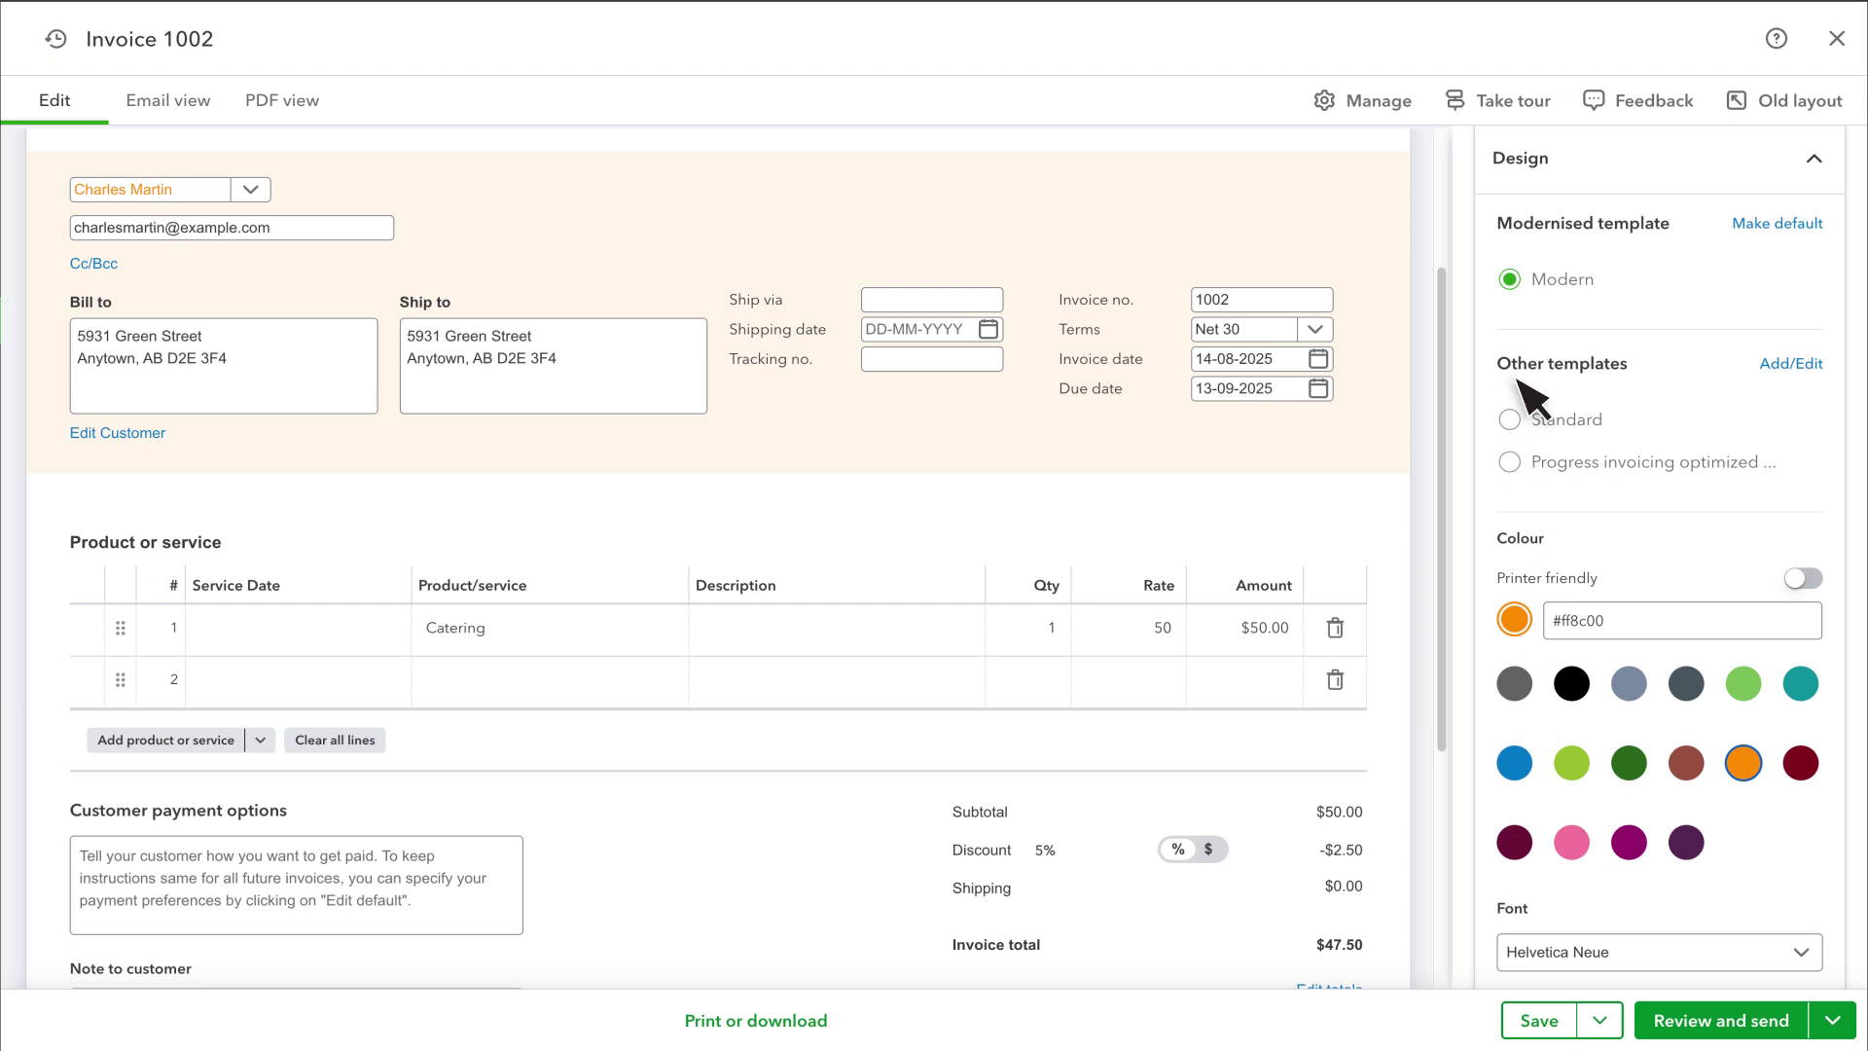
{"action": "left_click", "coordinate": [1525, 164]}
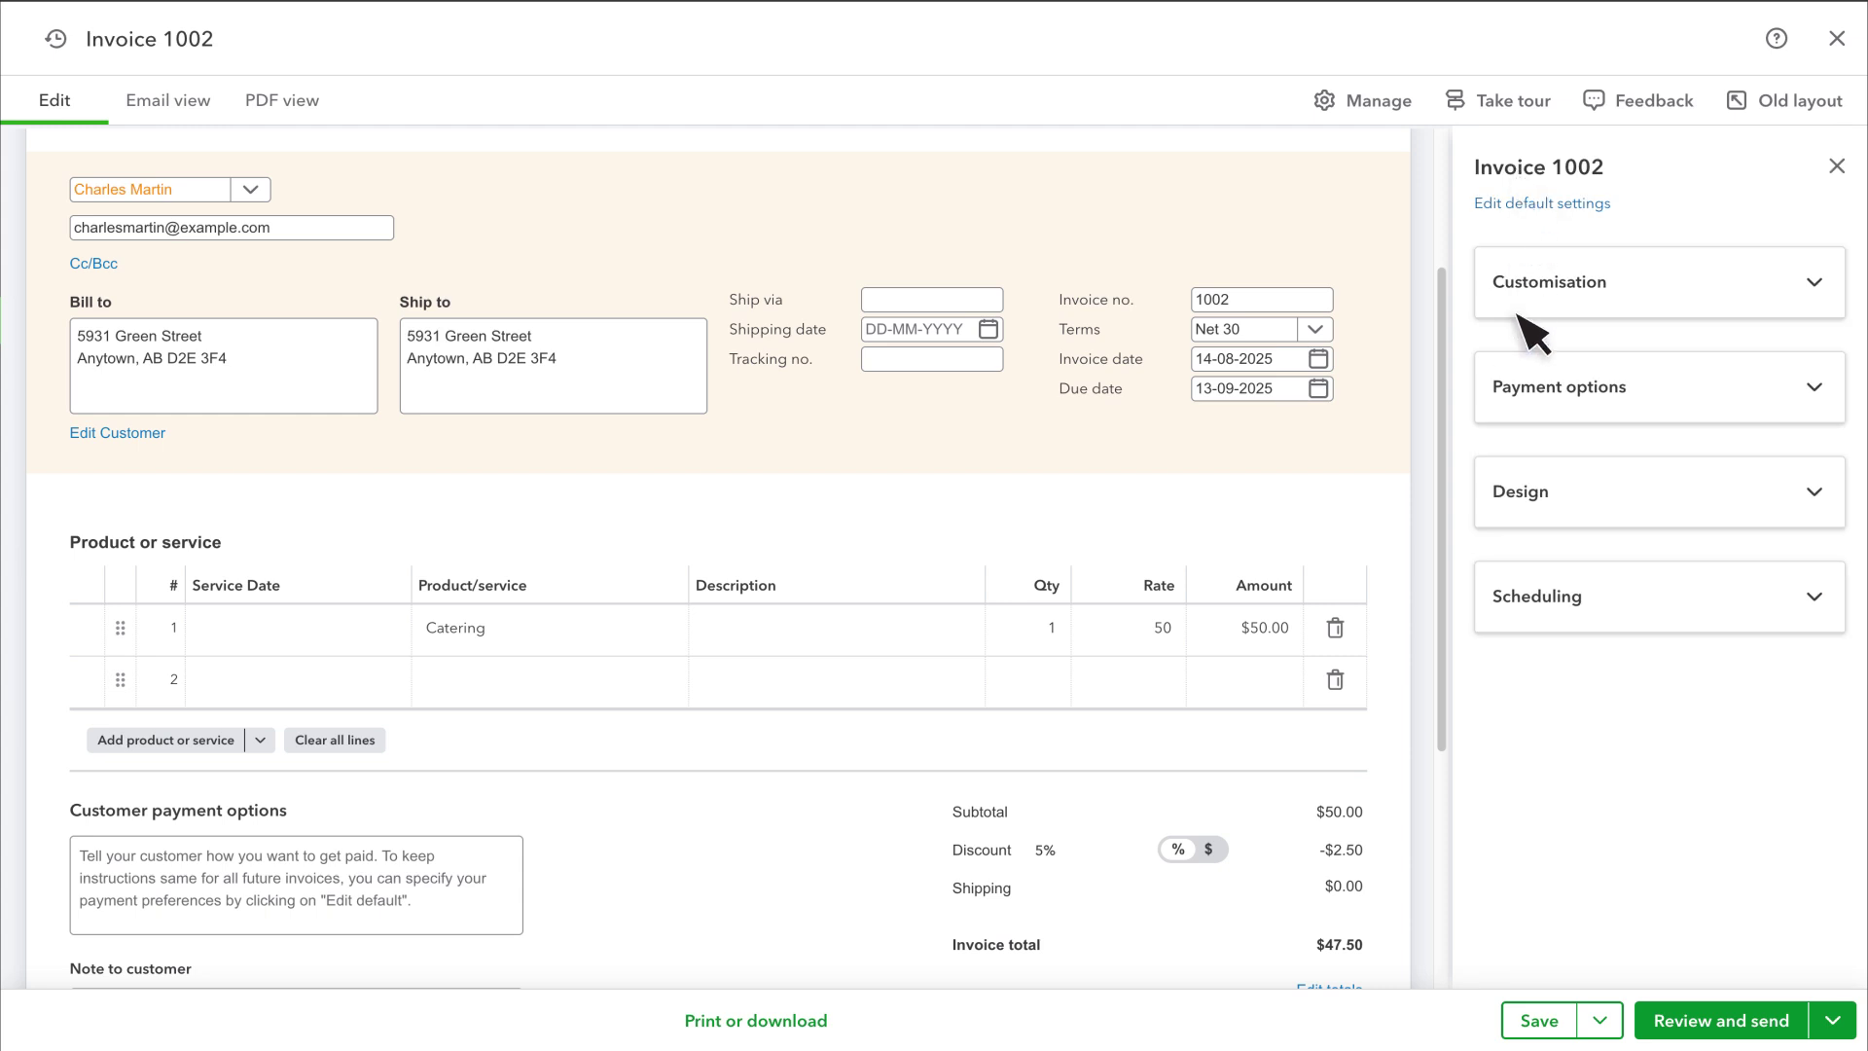
{"action": "left_click", "coordinate": [1524, 603]}
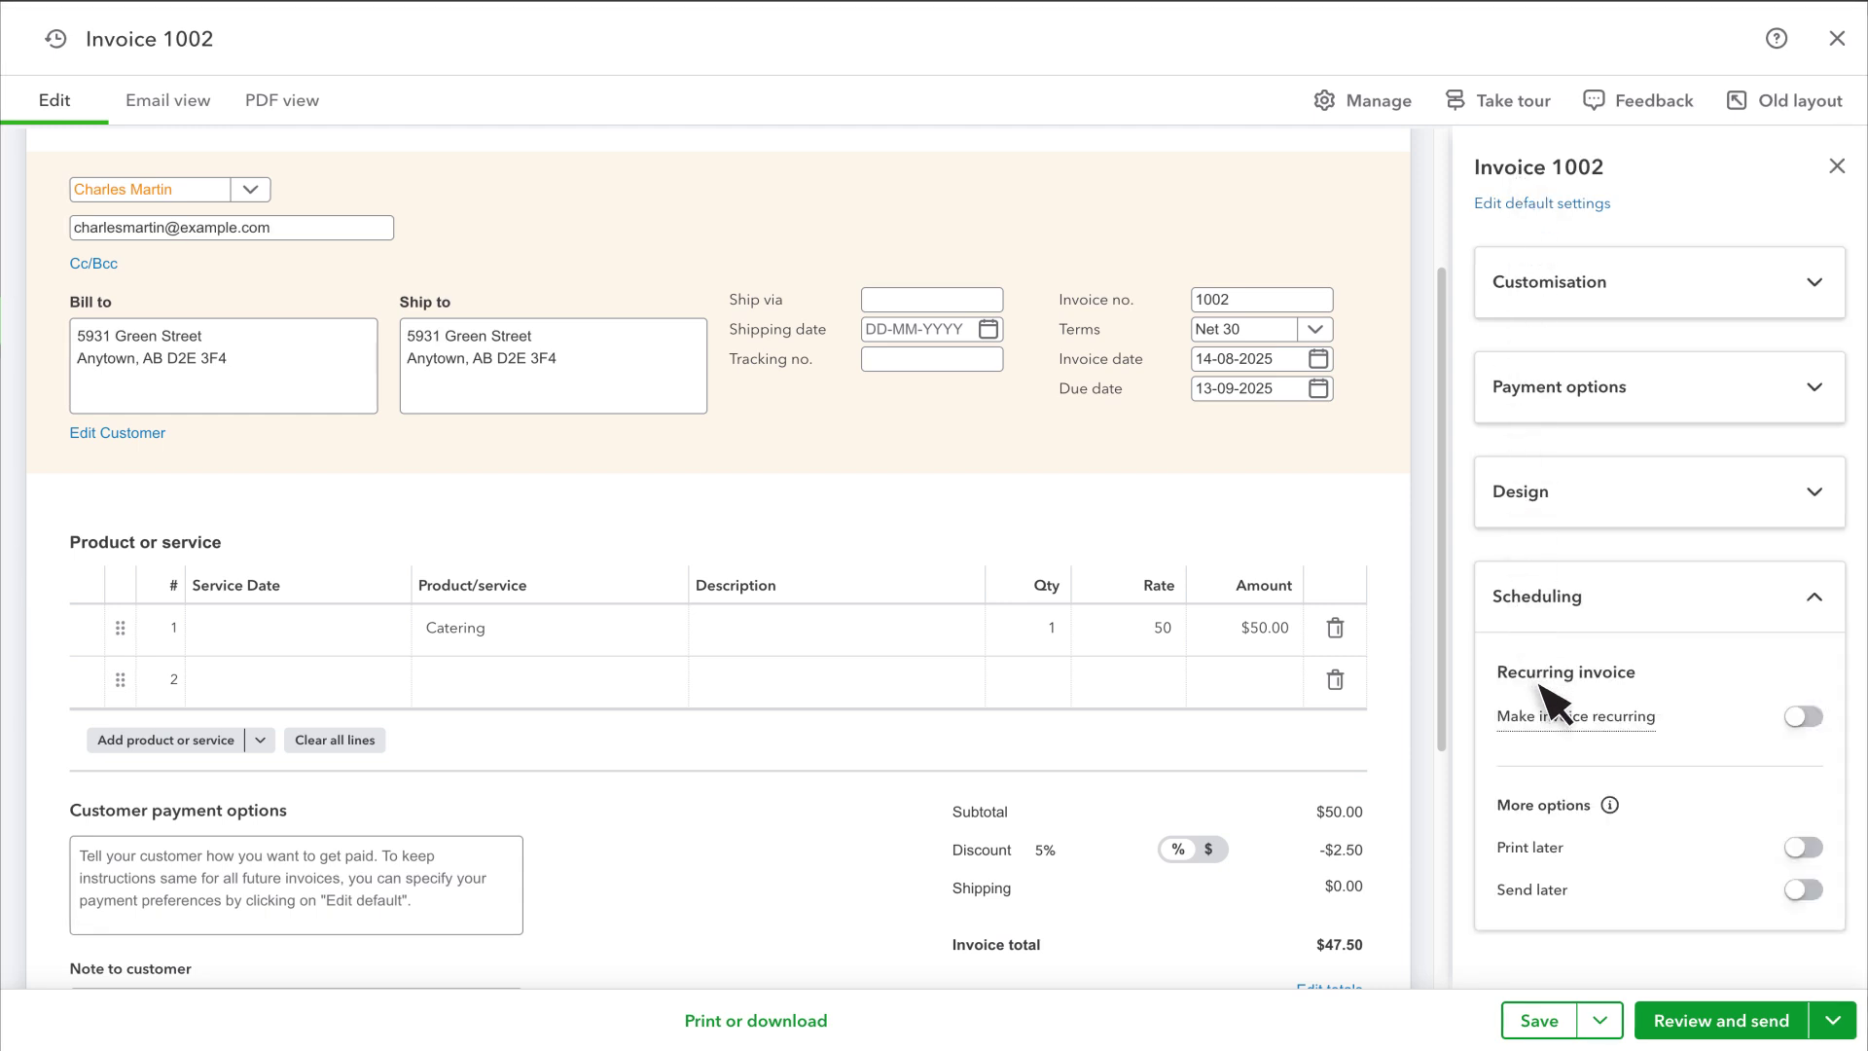
{"action": "left_click", "coordinate": [1802, 717]}
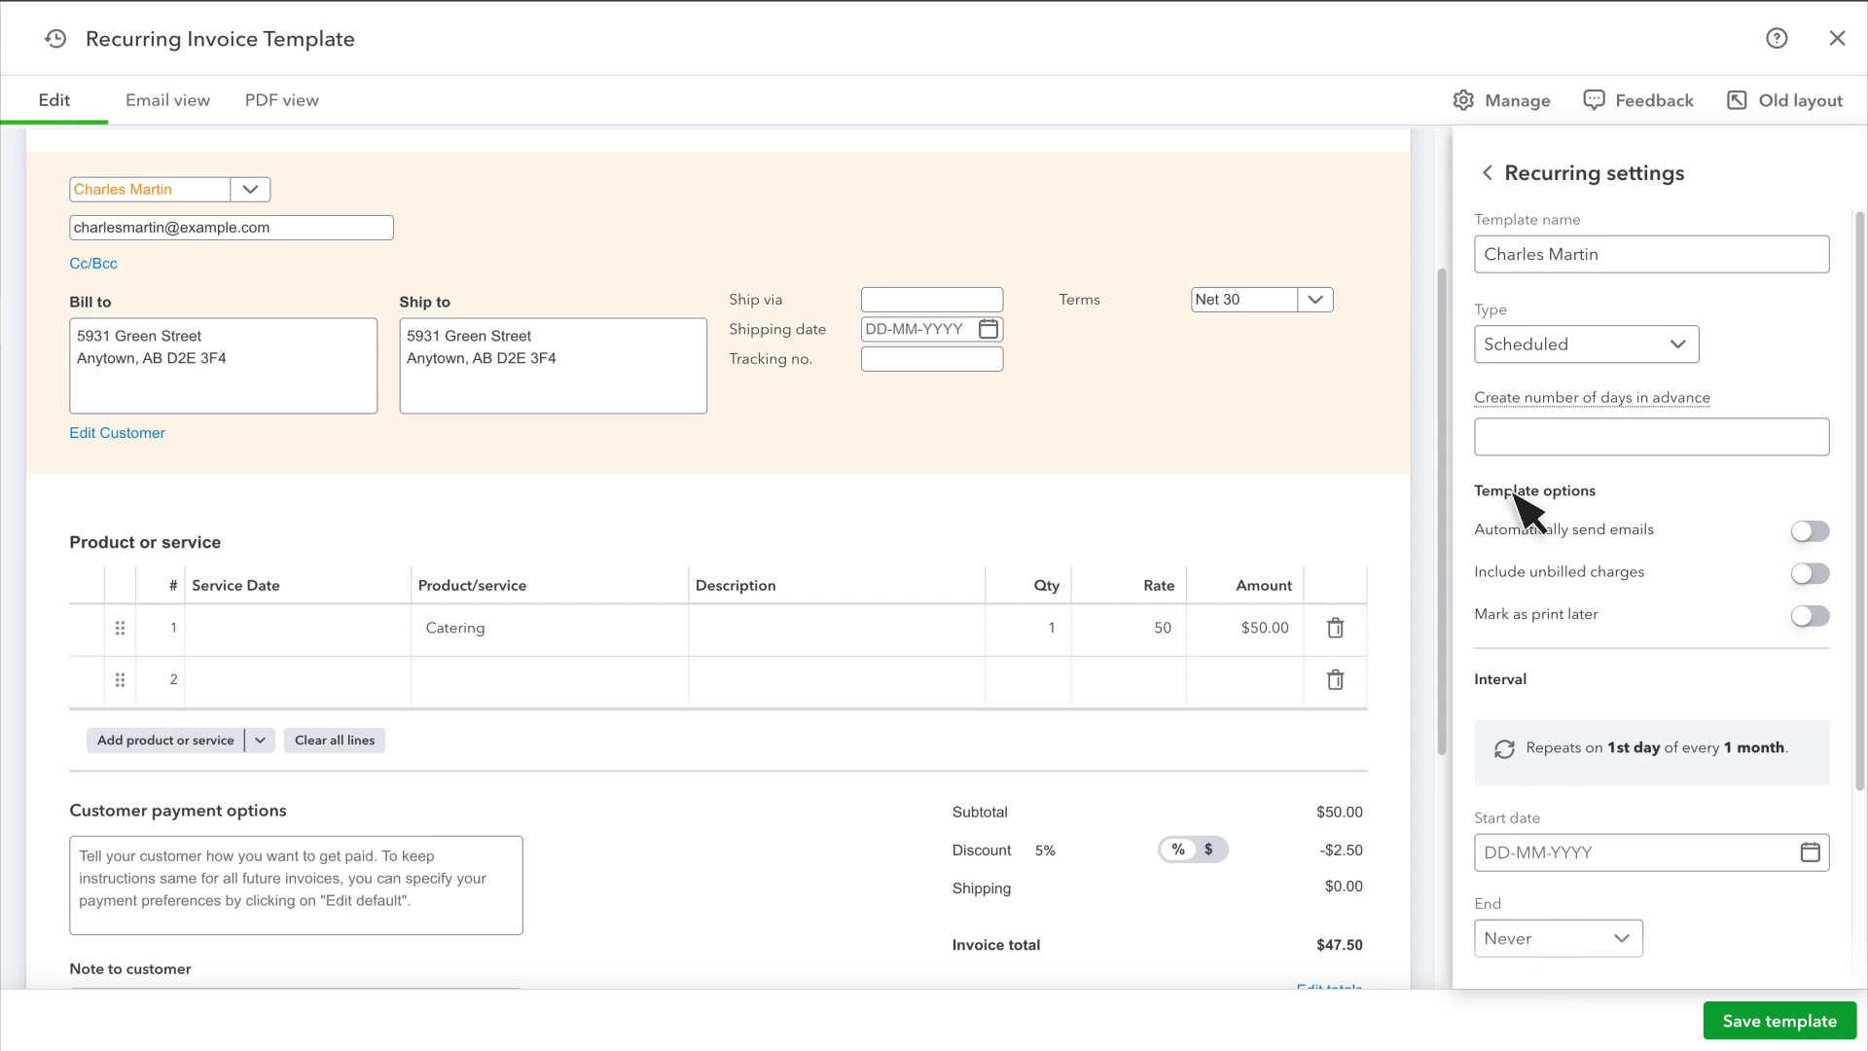
{"action": "left_click", "coordinate": [1488, 174]}
{"action": "left_click", "coordinate": [1800, 716]}
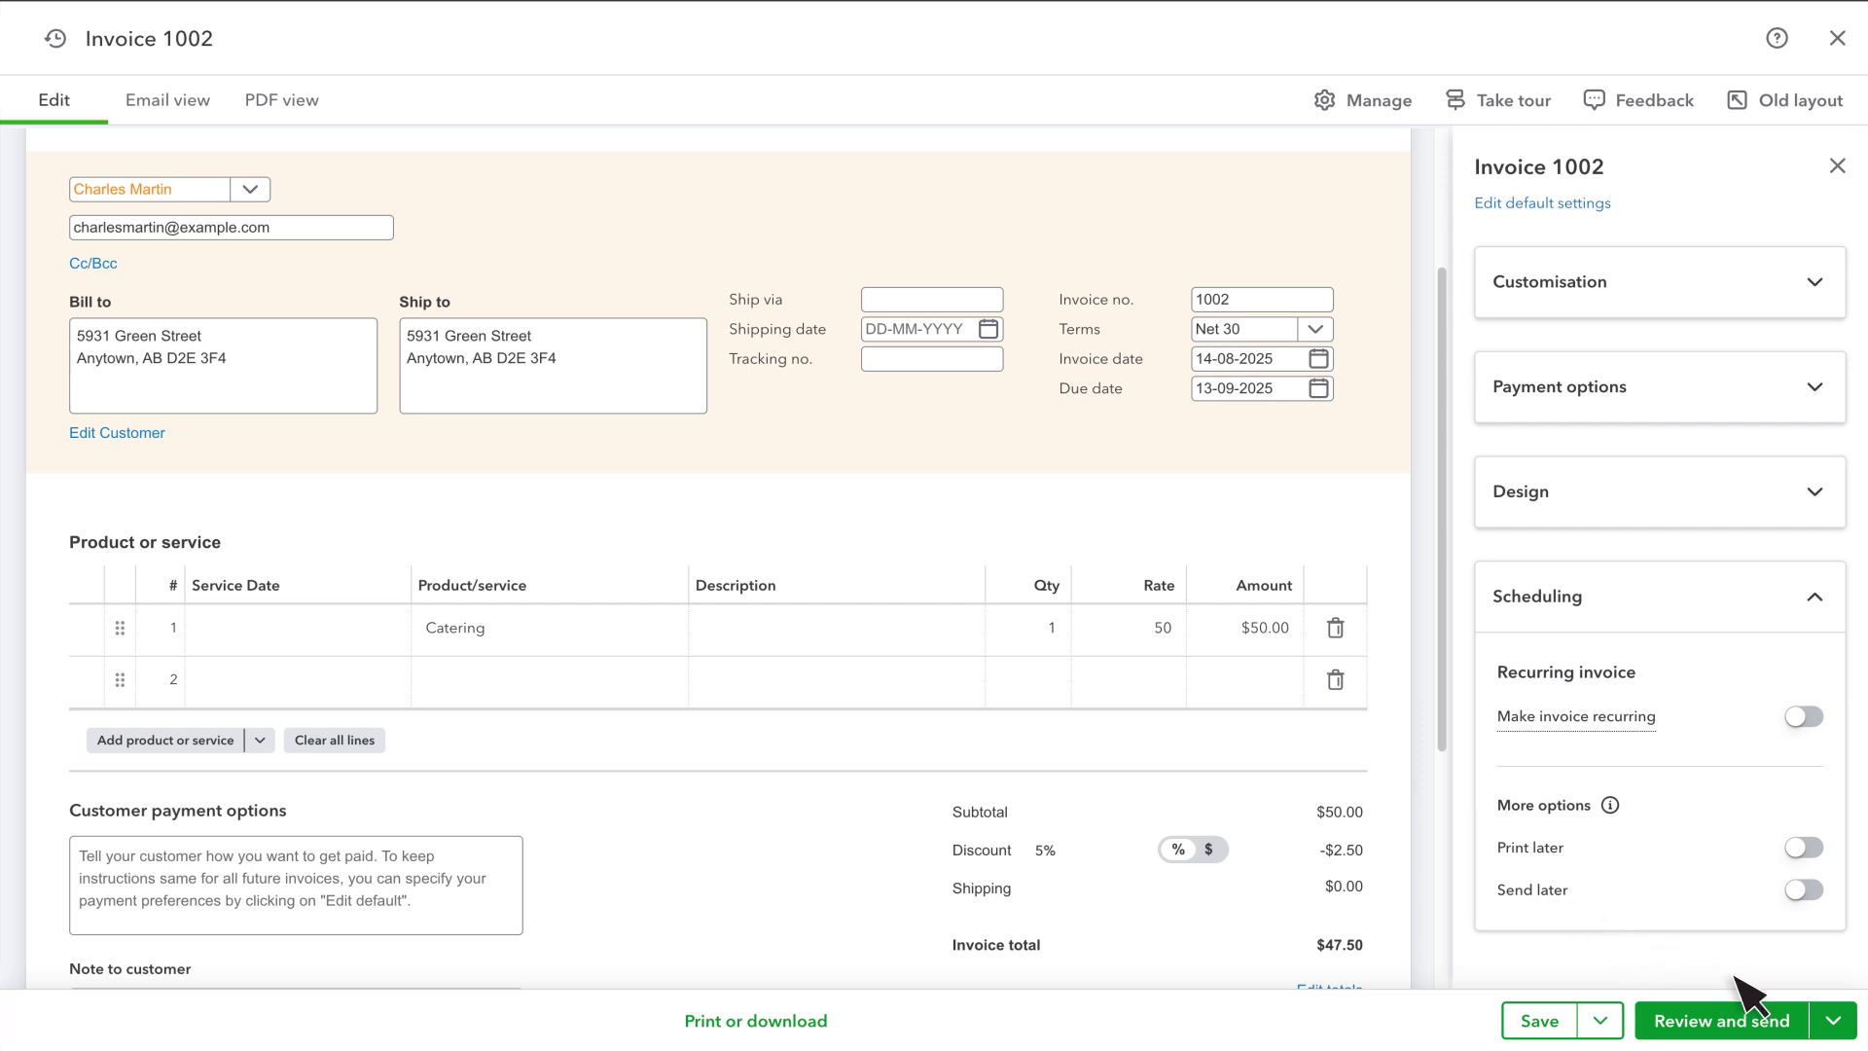
{"action": "left_click", "coordinate": [1831, 1020]}
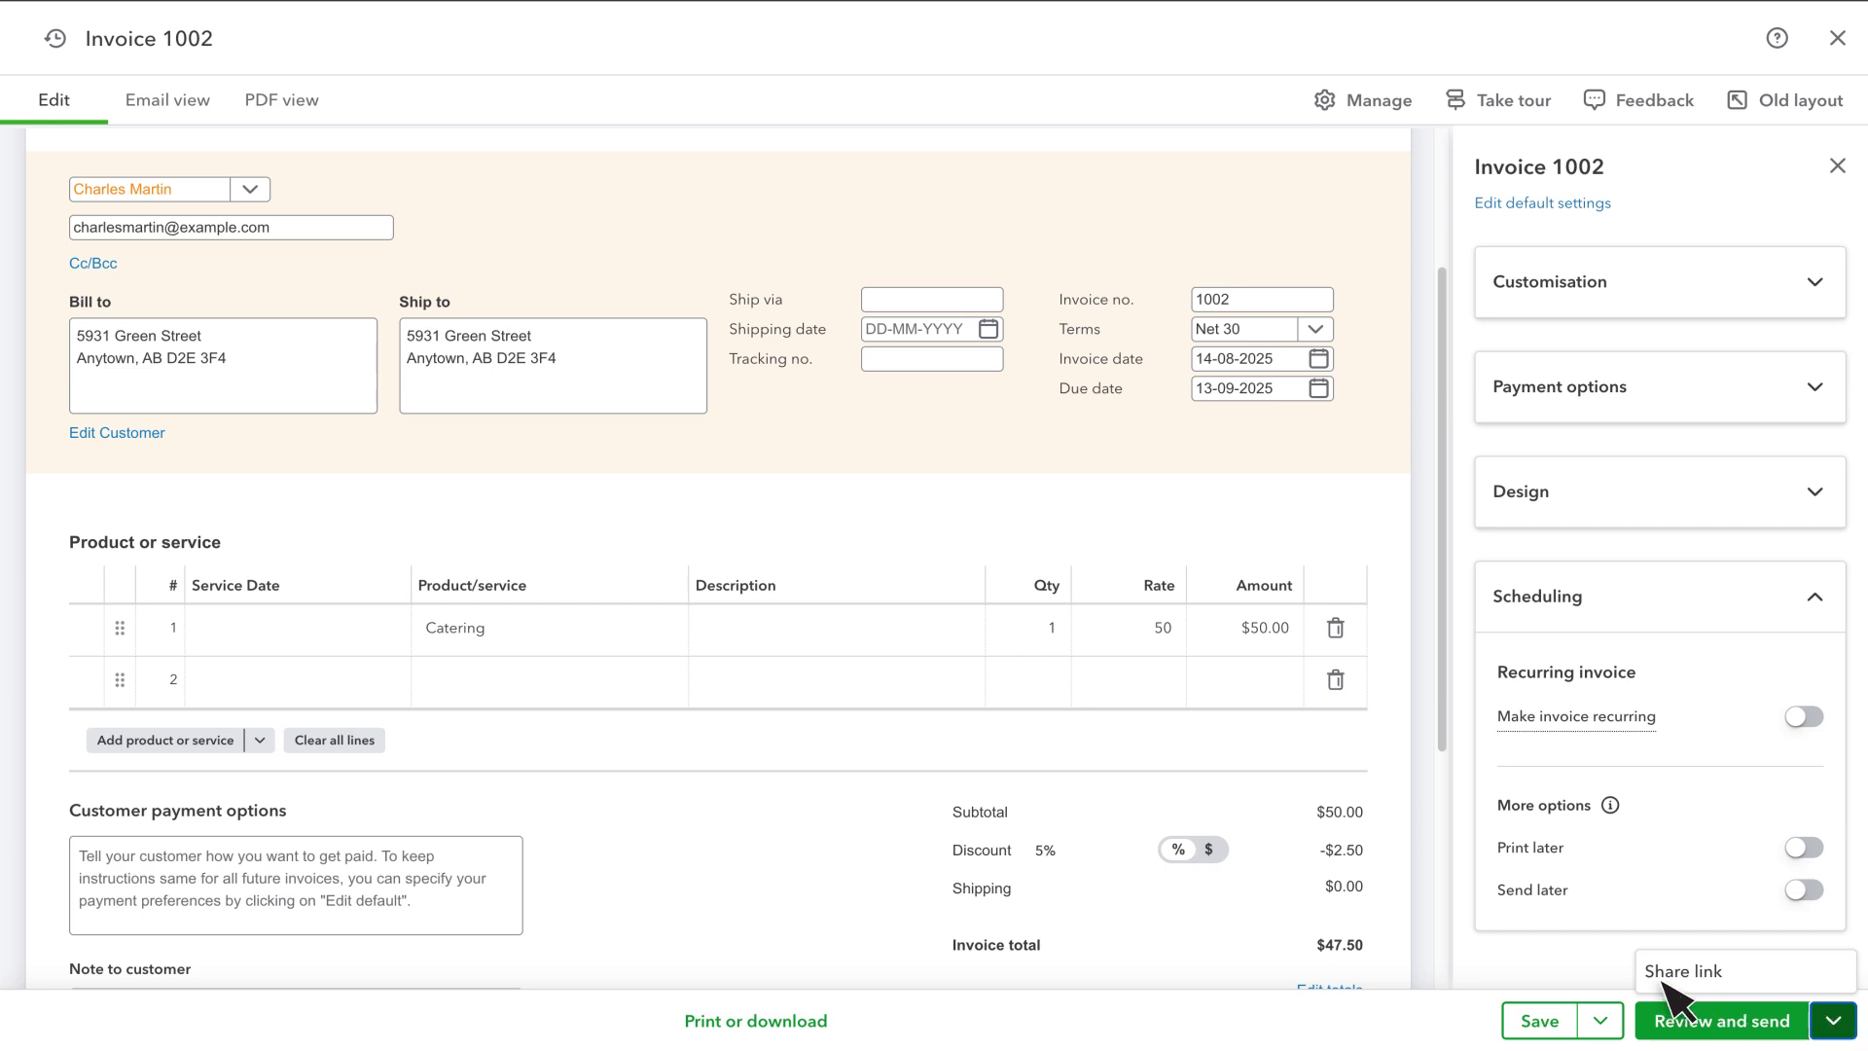
{"action": "left_click", "coordinate": [1715, 1022]}
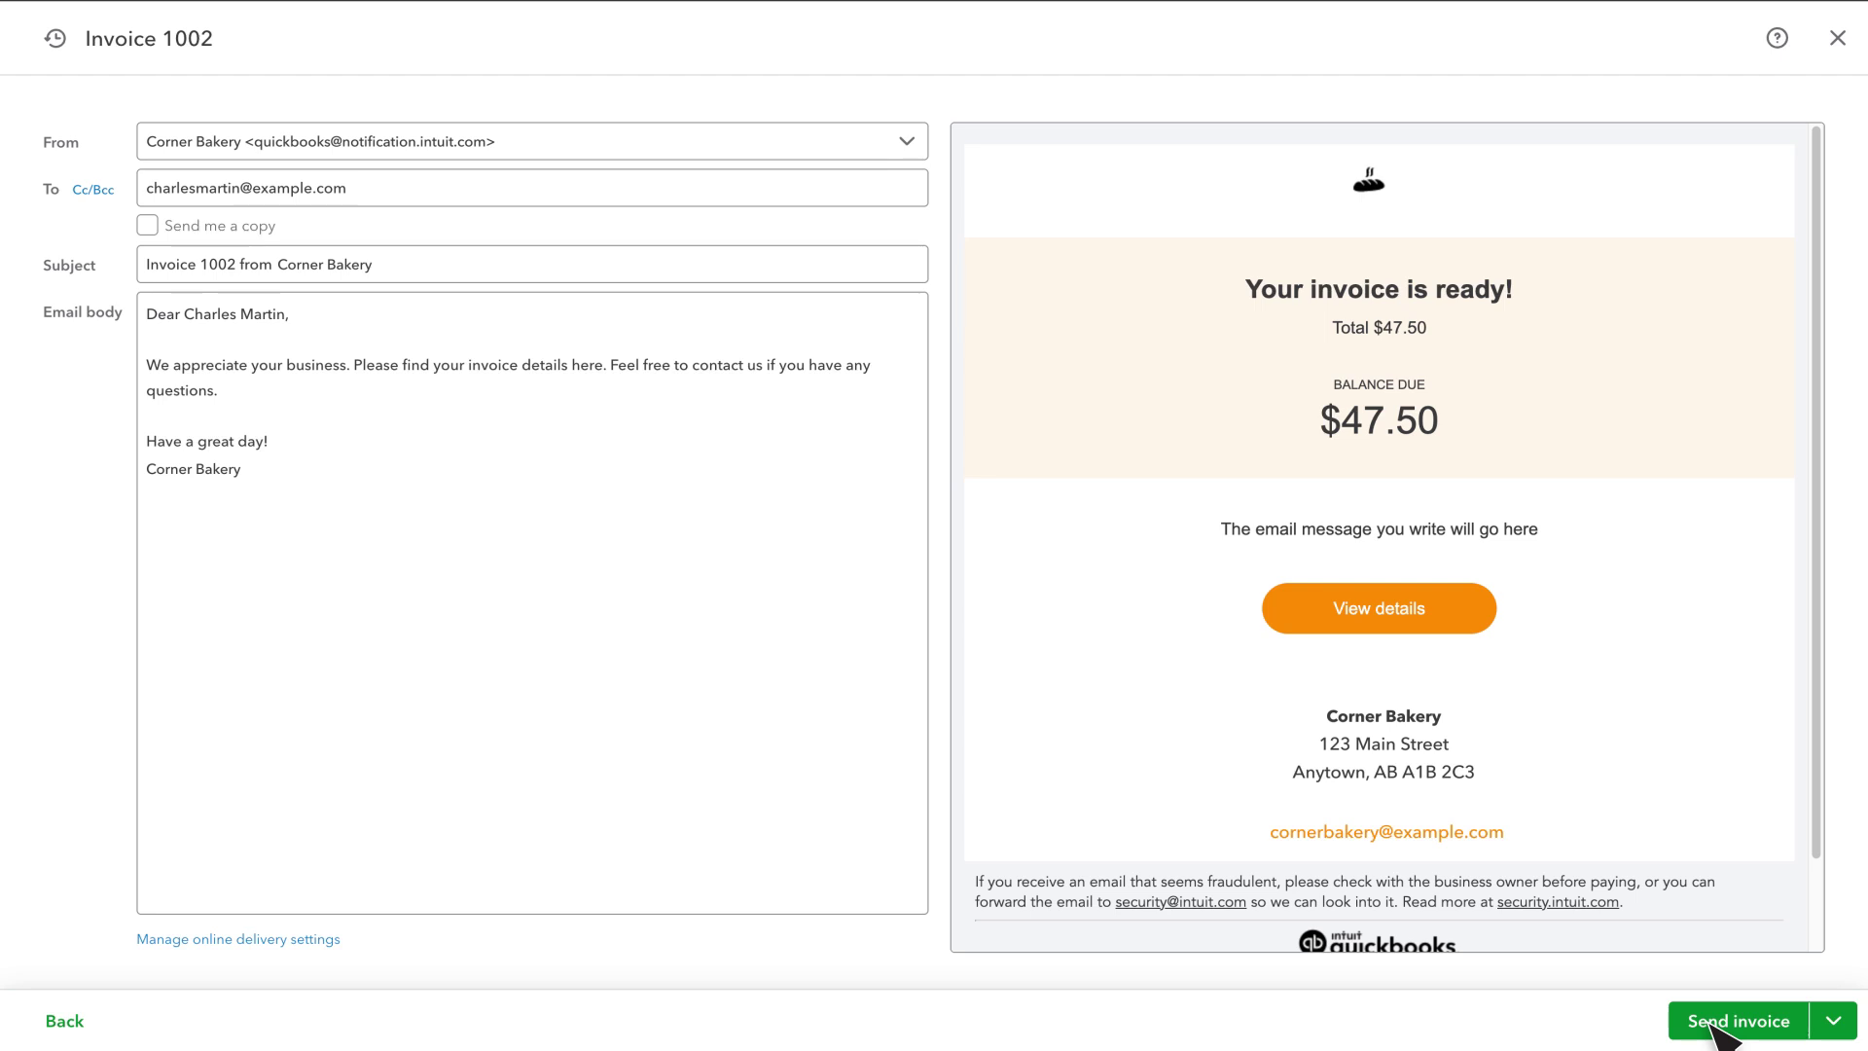
{"action": "left_click", "coordinate": [1721, 1025]}
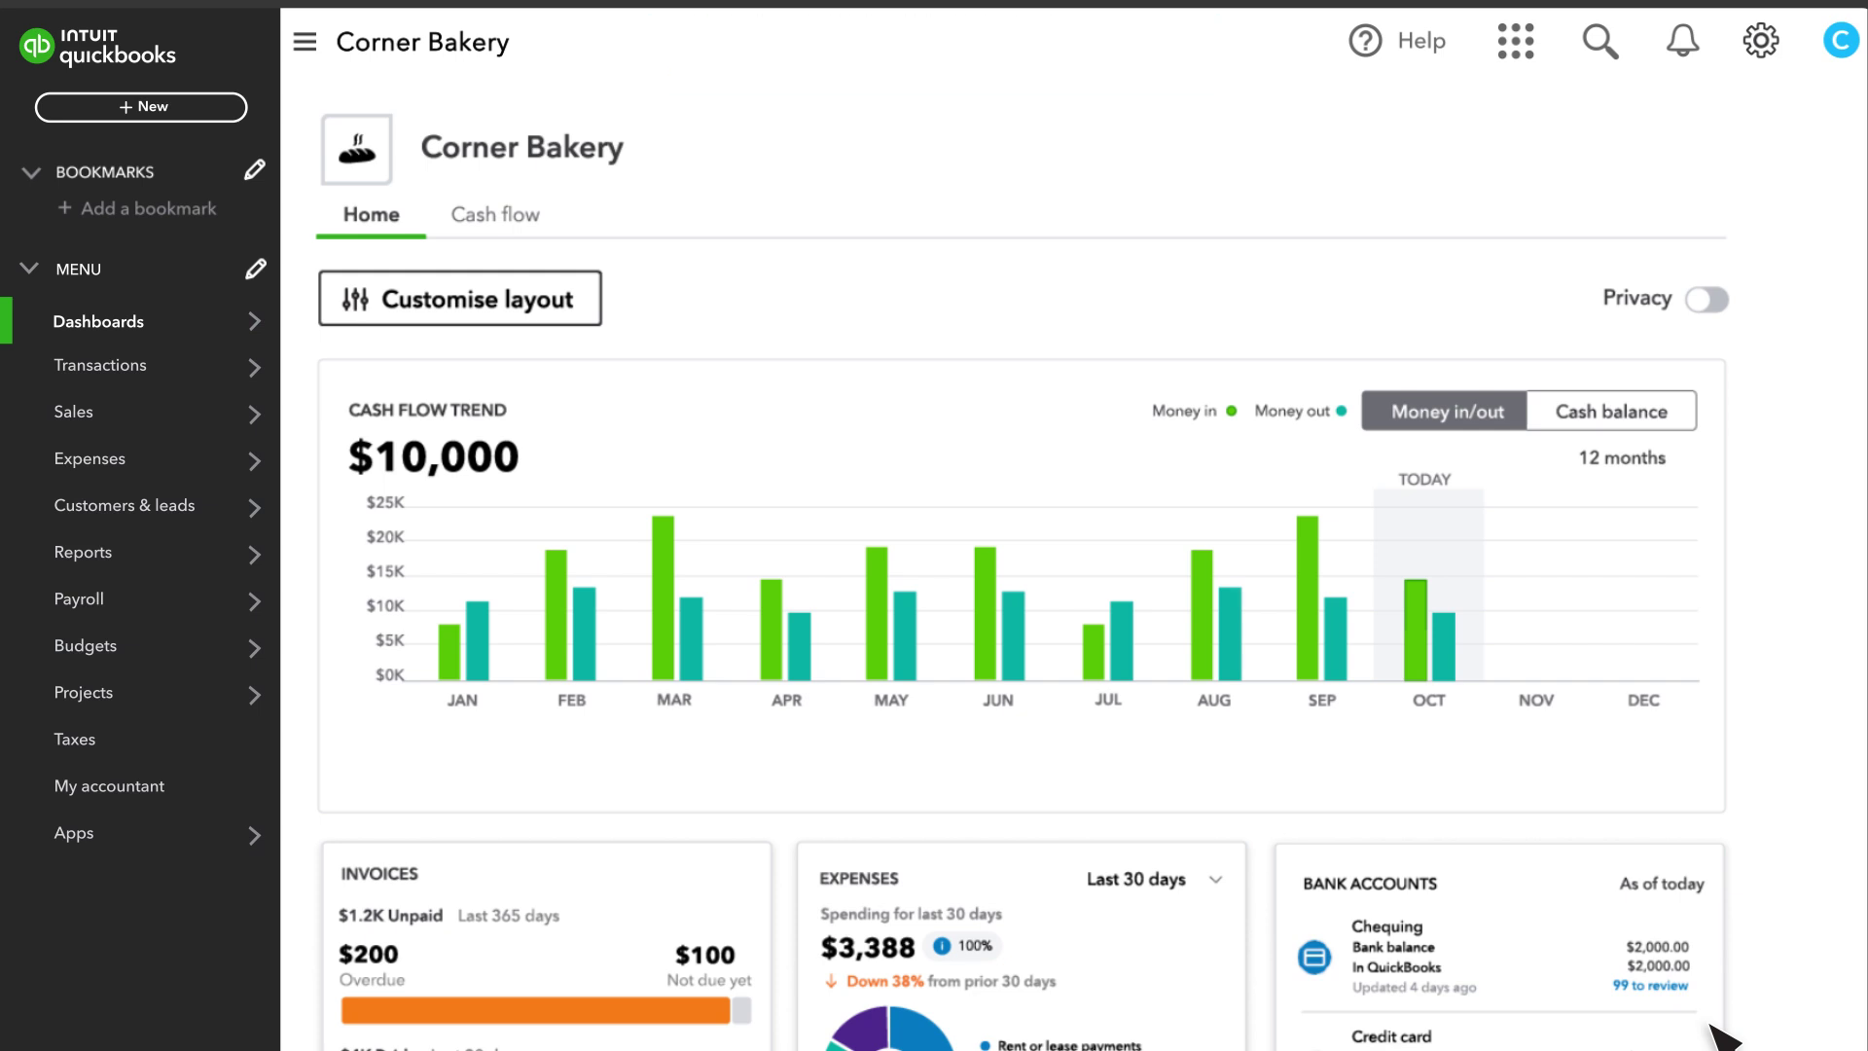
In Sales > Invoices, view invoice 1002's details and its further actions
{"action": "left_click", "coordinate": [77, 414]}
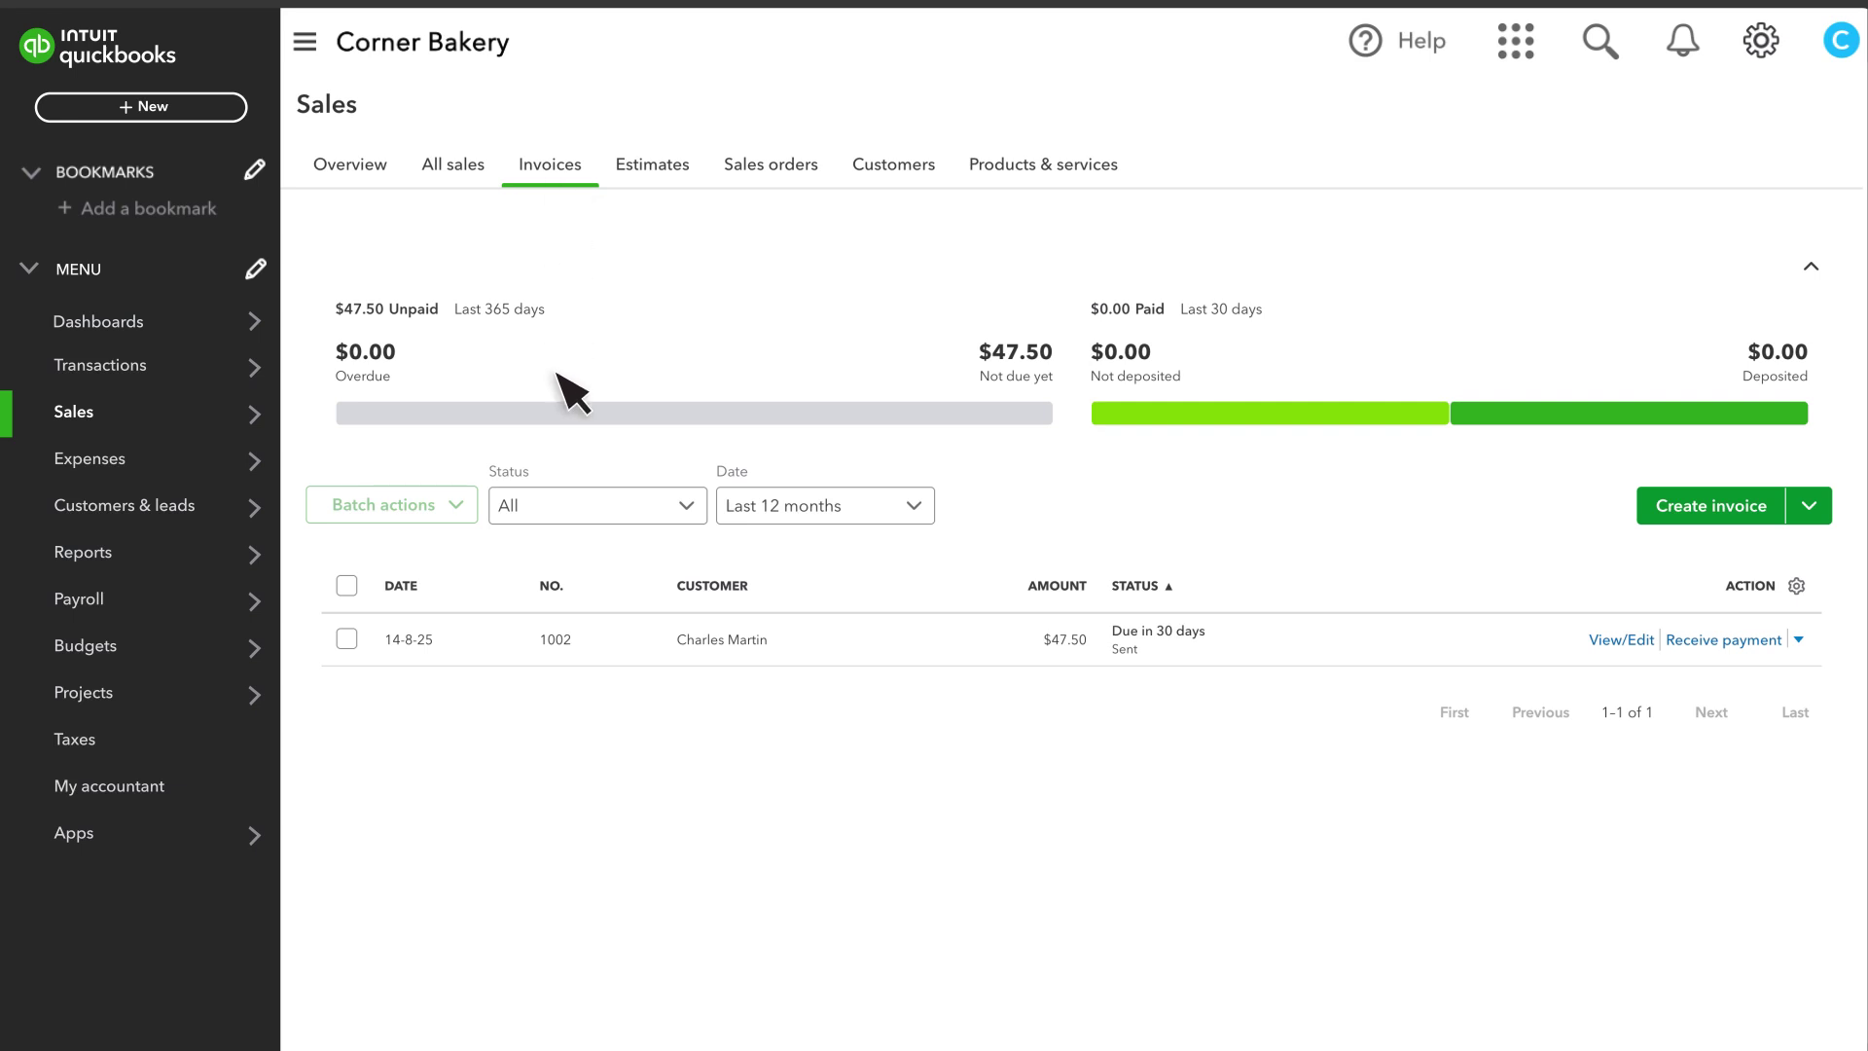
{"action": "left_click", "coordinate": [557, 640]}
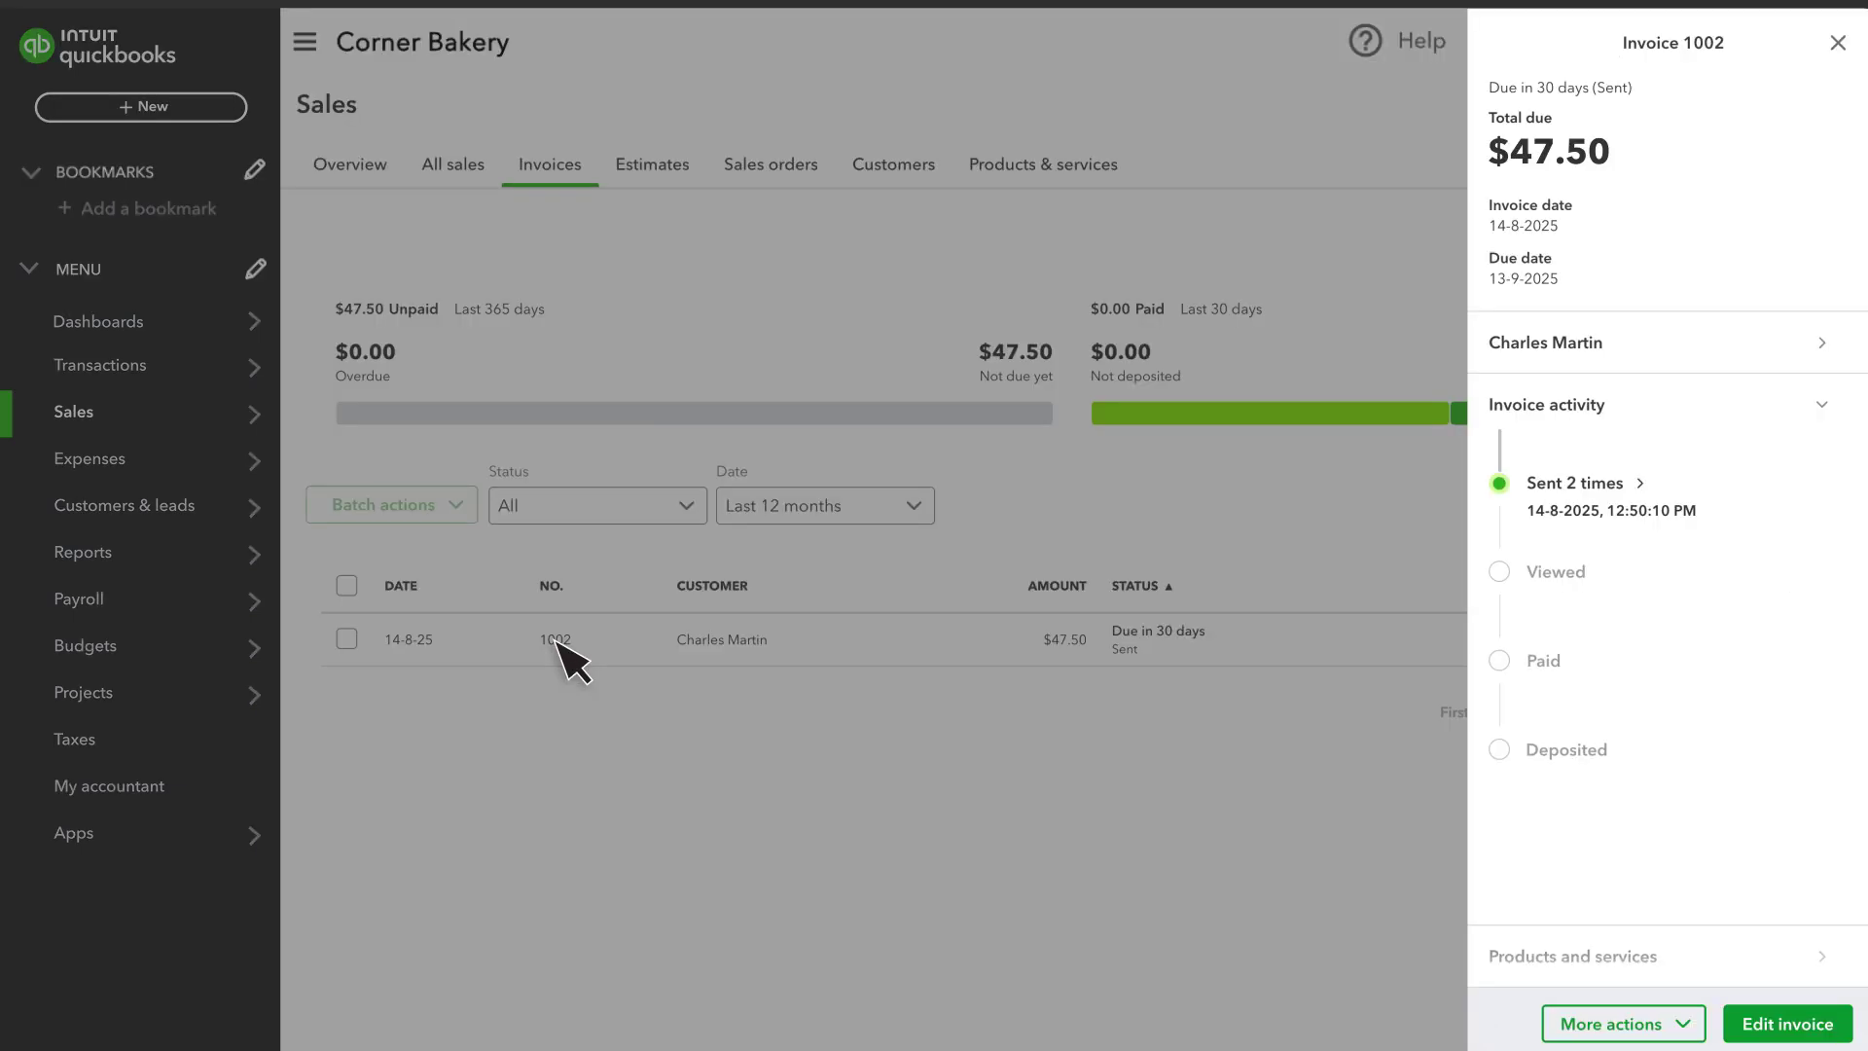
{"action": "left_click", "coordinate": [1681, 1023]}
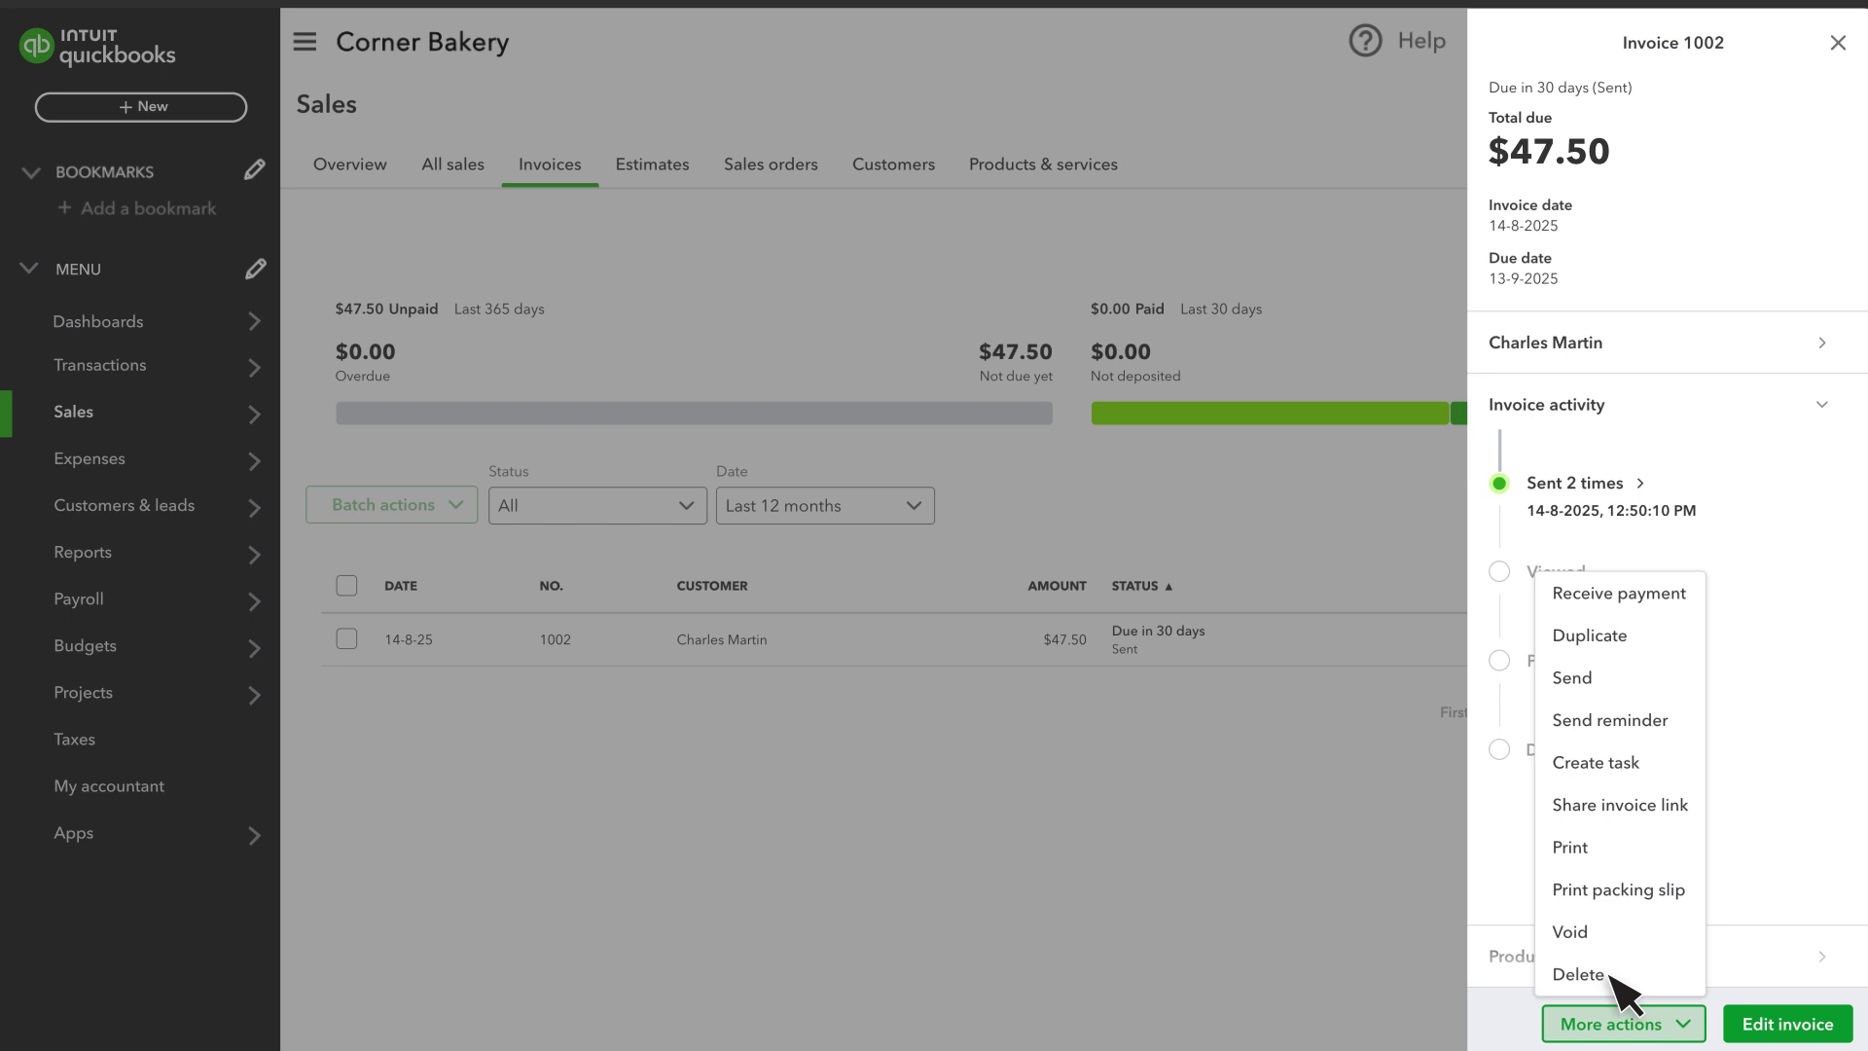
Reopen invoice 1002 in the full editor and show its copy, delete, void and history options
{"action": "left_click", "coordinate": [1773, 1026]}
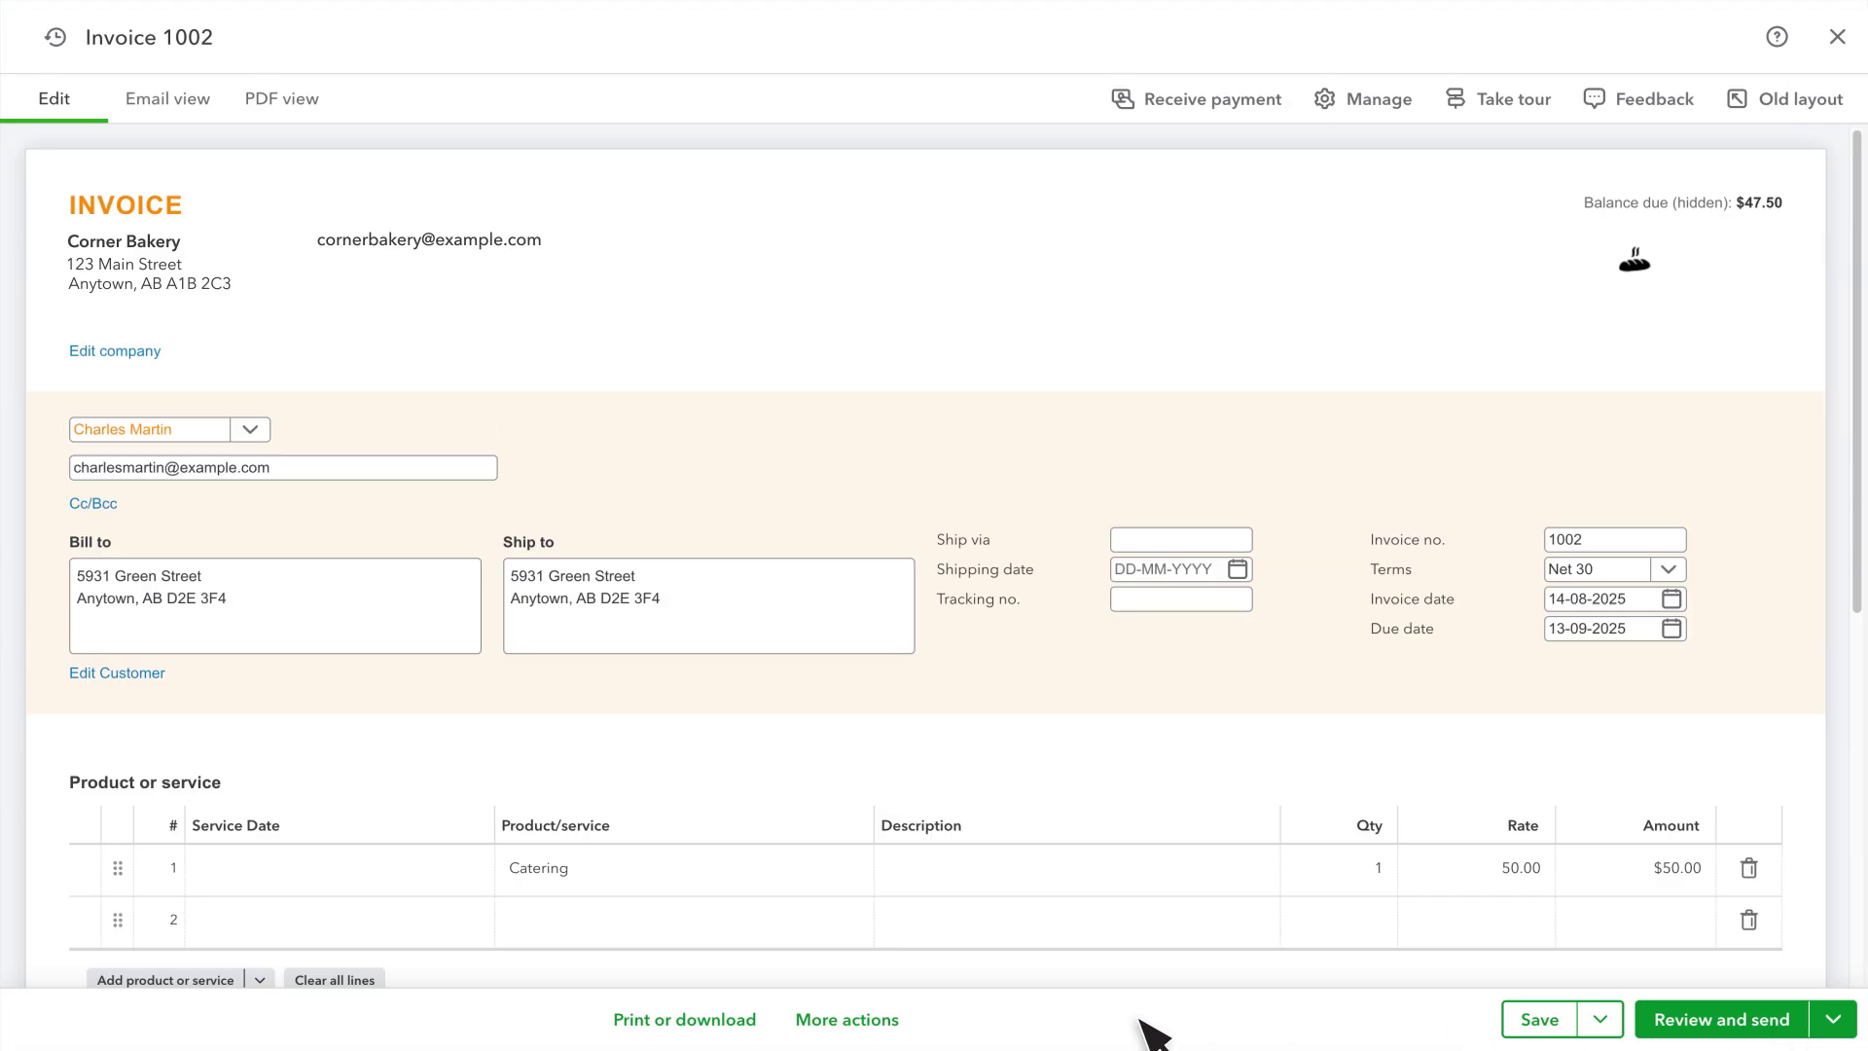
{"action": "left_click", "coordinate": [824, 1021]}
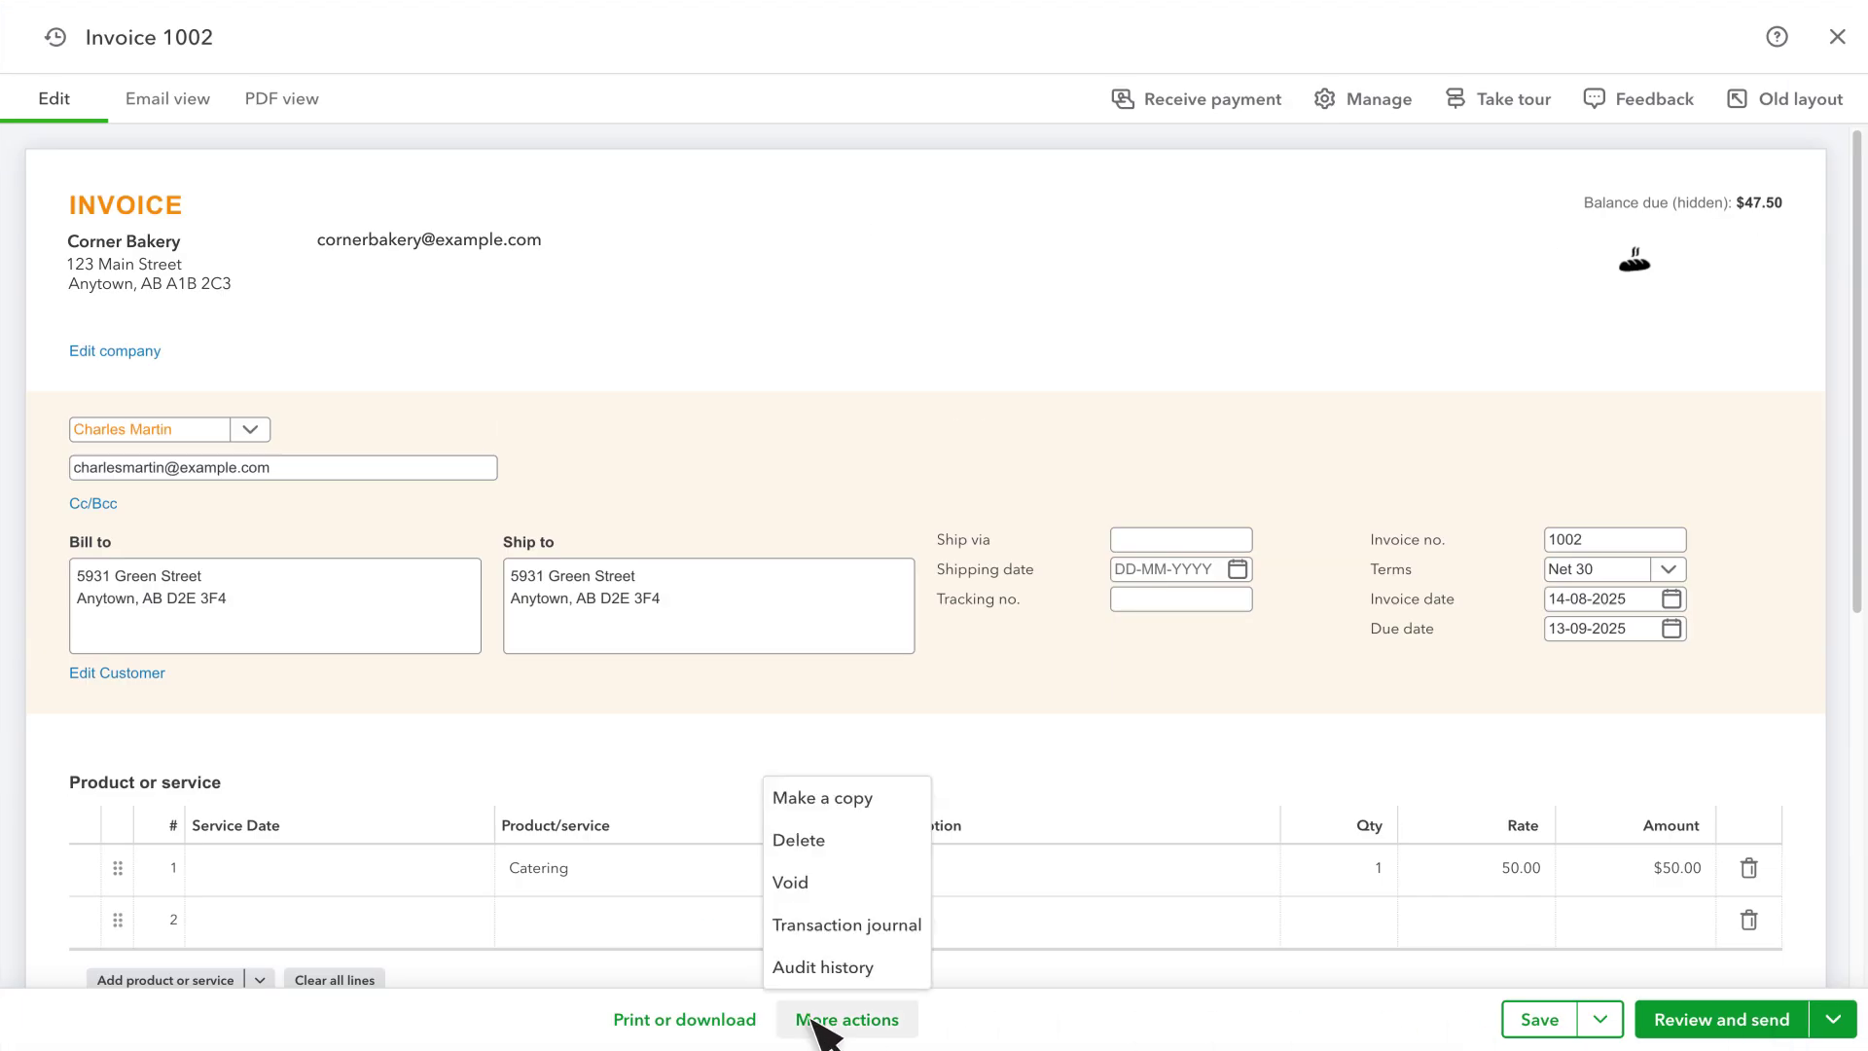